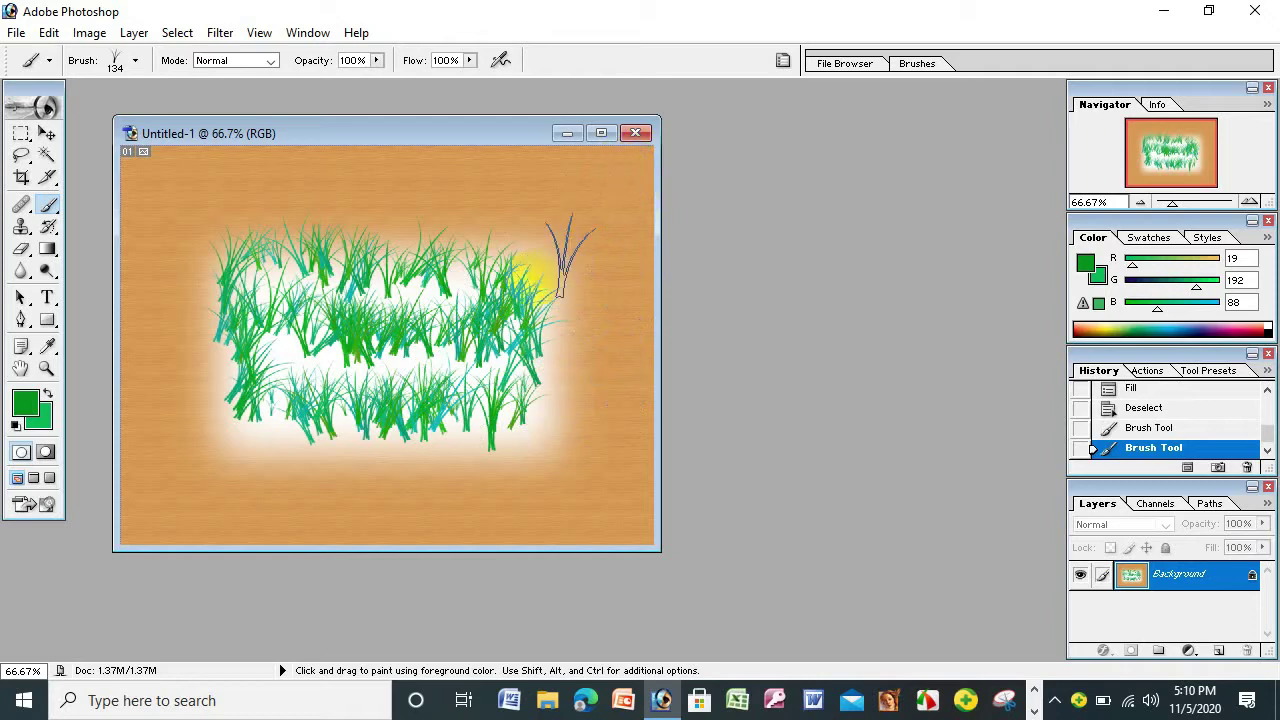
- Undo the last grass brush stroke on the canvas
{"action": "key", "text": "ctrl+z"}
{"action": "key", "text": "ctrl+z"}
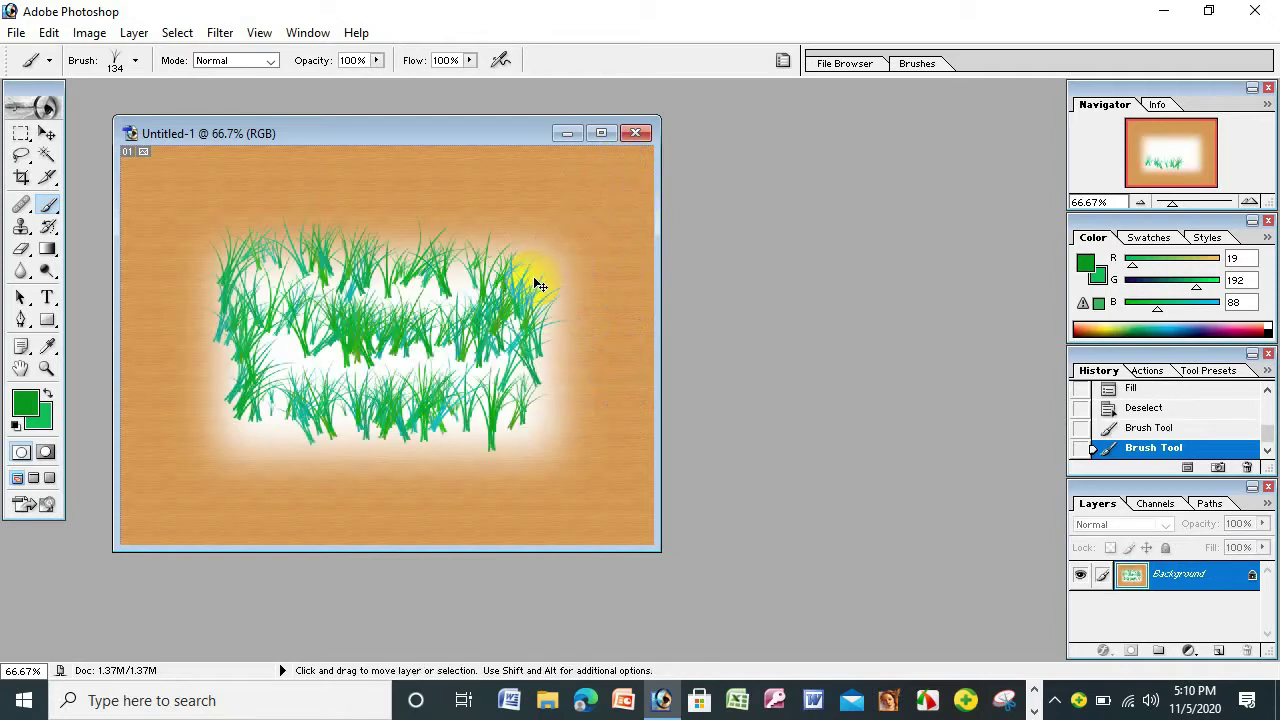
{"action": "key", "text": "ctrl+z"}
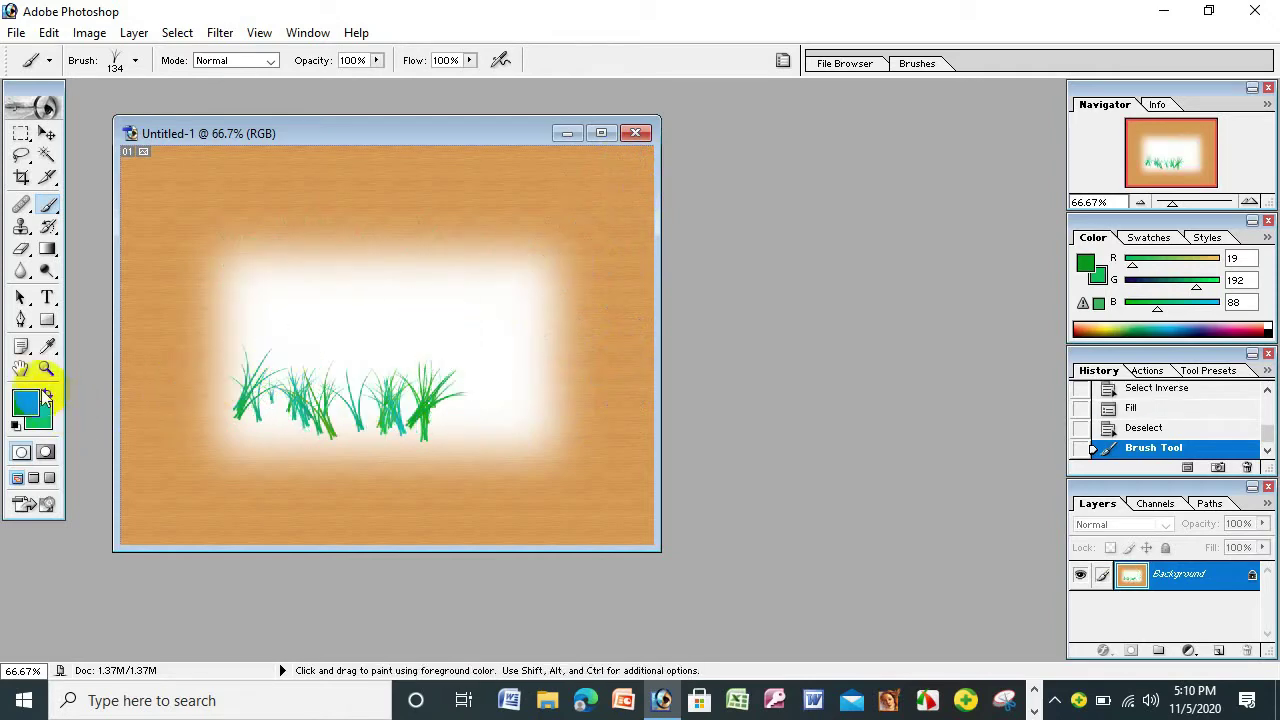
- Choose the 95 px scattered leaf brush and paint a stroke across the upper part of the canvas
{"action": "left_click", "coordinate": [47, 204]}
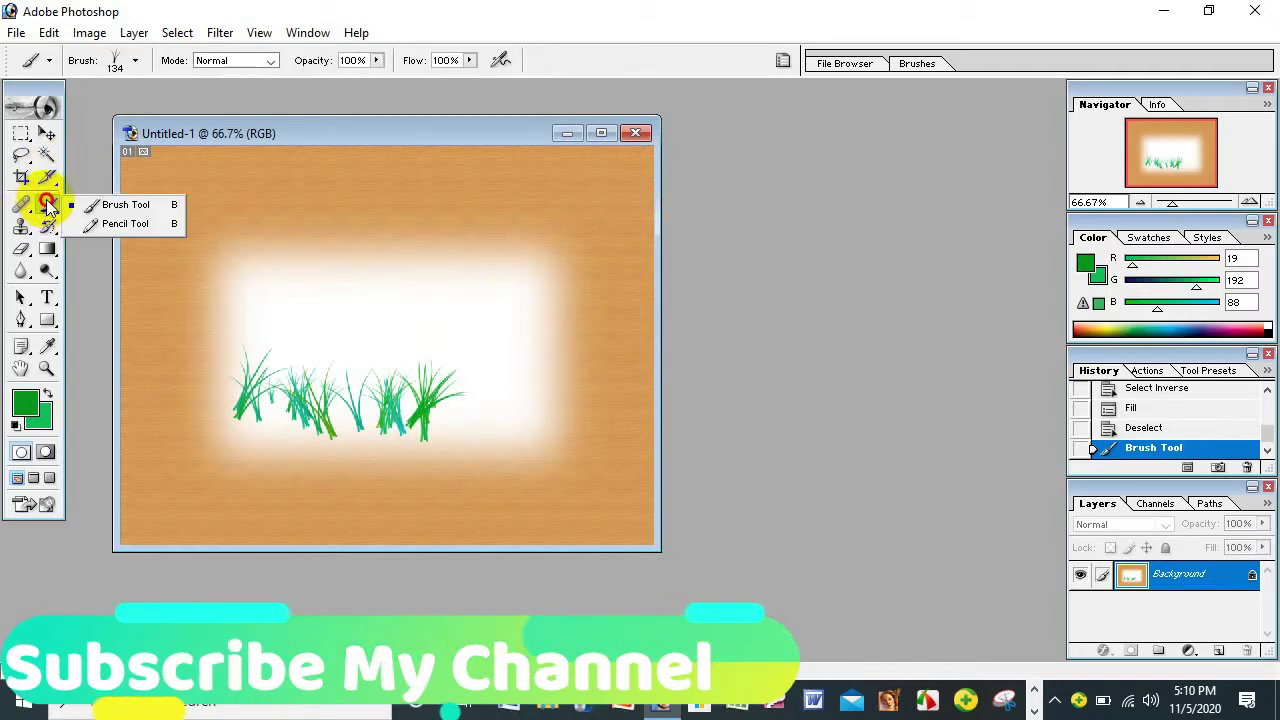
{"action": "left_click", "coordinate": [135, 61]}
{"action": "left_click", "coordinate": [105, 240]}
{"action": "left_click", "coordinate": [284, 222]}
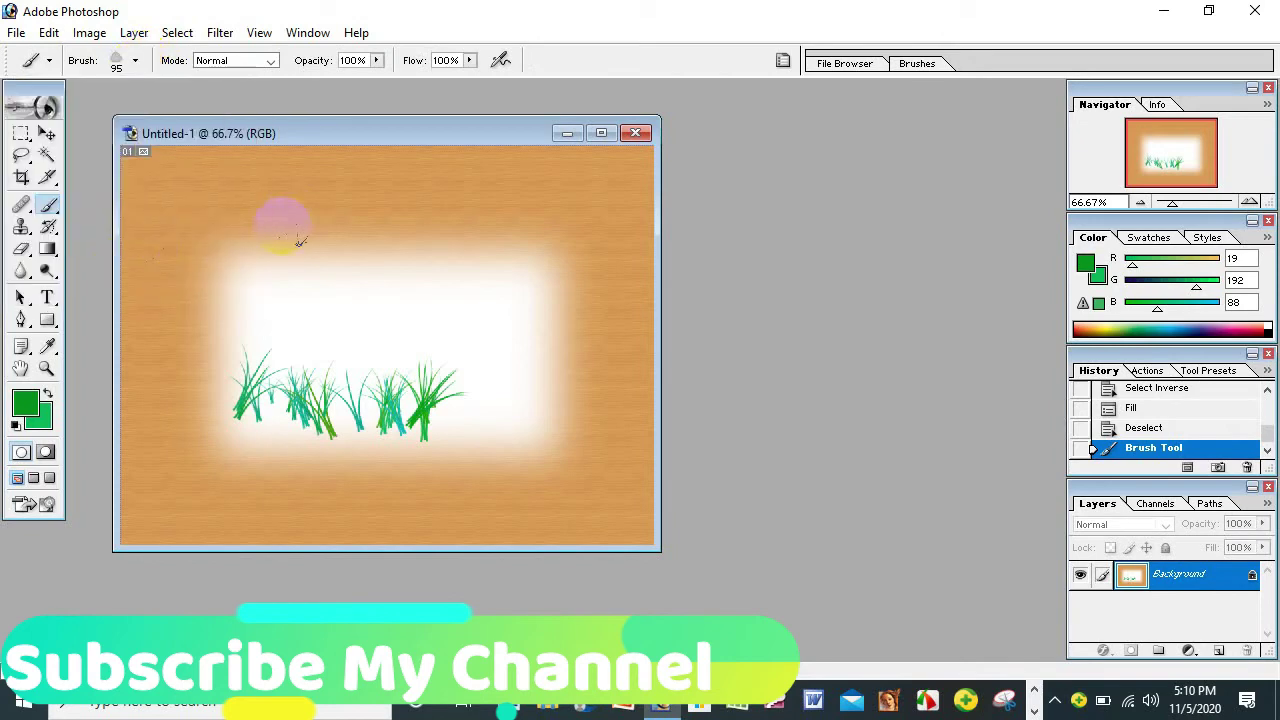
{"action": "mouse_move", "coordinate": [239, 237]}
{"action": "left_mouse_down"}
{"action": "mouse_move", "coordinate": [406, 255]}
{"action": "mouse_move", "coordinate": [517, 297]}
{"action": "mouse_move", "coordinate": [543, 356]}
{"action": "mouse_move", "coordinate": [452, 468]}
{"action": "mouse_move", "coordinate": [336, 468]}
{"action": "mouse_move", "coordinate": [164, 421]}
{"action": "mouse_move", "coordinate": [169, 360]}
{"action": "mouse_move", "coordinate": [348, 275]}
{"action": "mouse_move", "coordinate": [585, 232]}
{"action": "mouse_move", "coordinate": [614, 337]}
{"action": "left_mouse_up"}
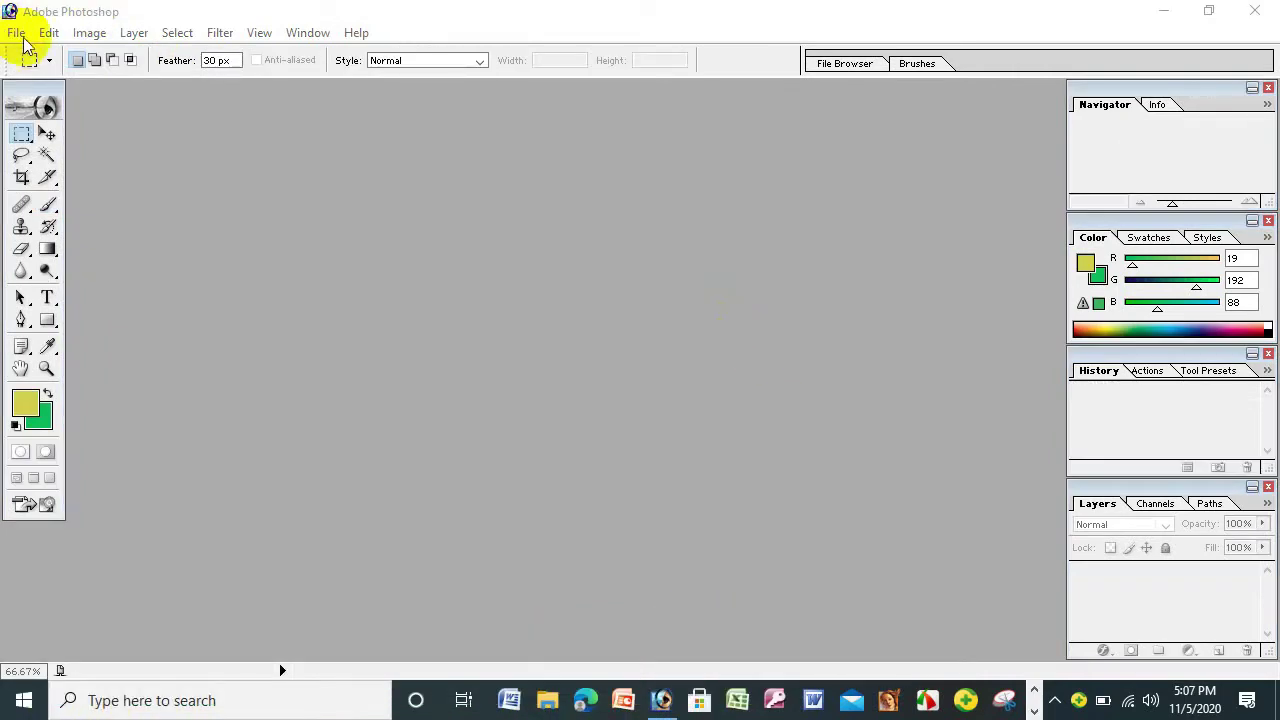
- Create a new 800 x 600 pixel RGB document at 72 pixels/inch with white contents and reposition its window
{"action": "left_click", "coordinate": [18, 36]}
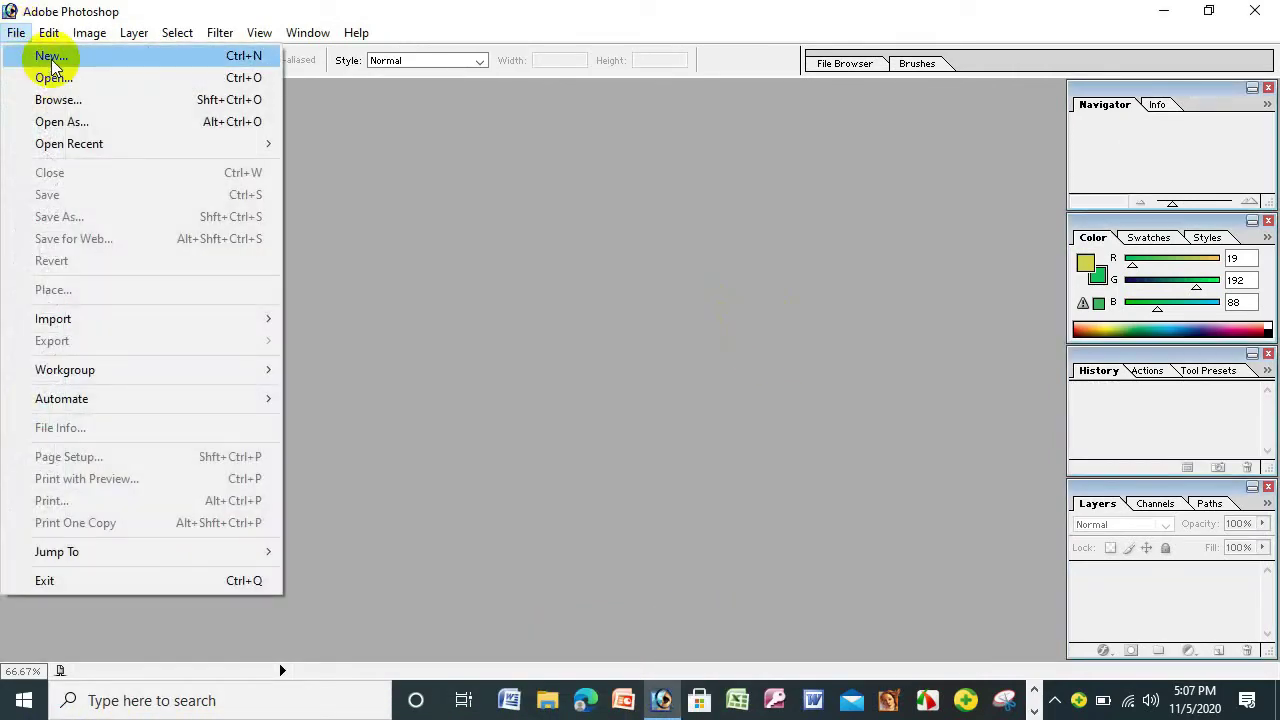
{"action": "left_click", "coordinate": [51, 59]}
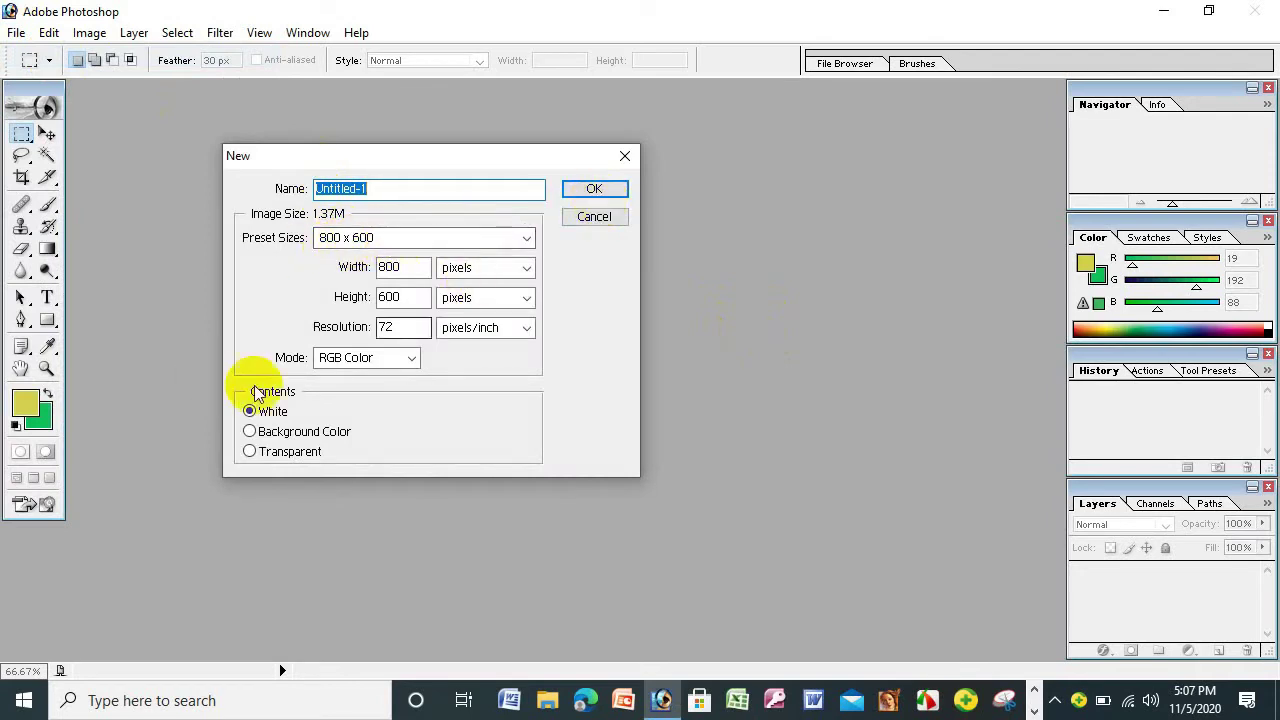
{"action": "left_click", "coordinate": [595, 190]}
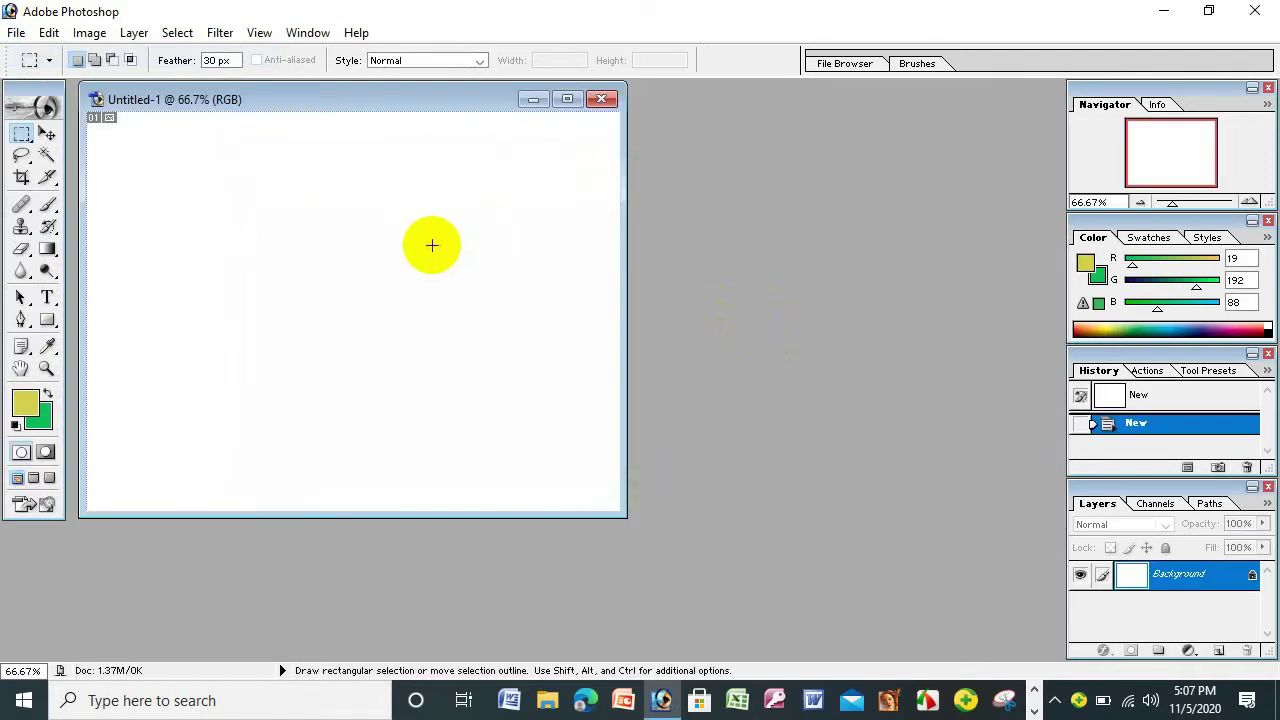
{"action": "left_click_drag", "start_coordinate": [286, 99], "coordinate": [320, 134]}
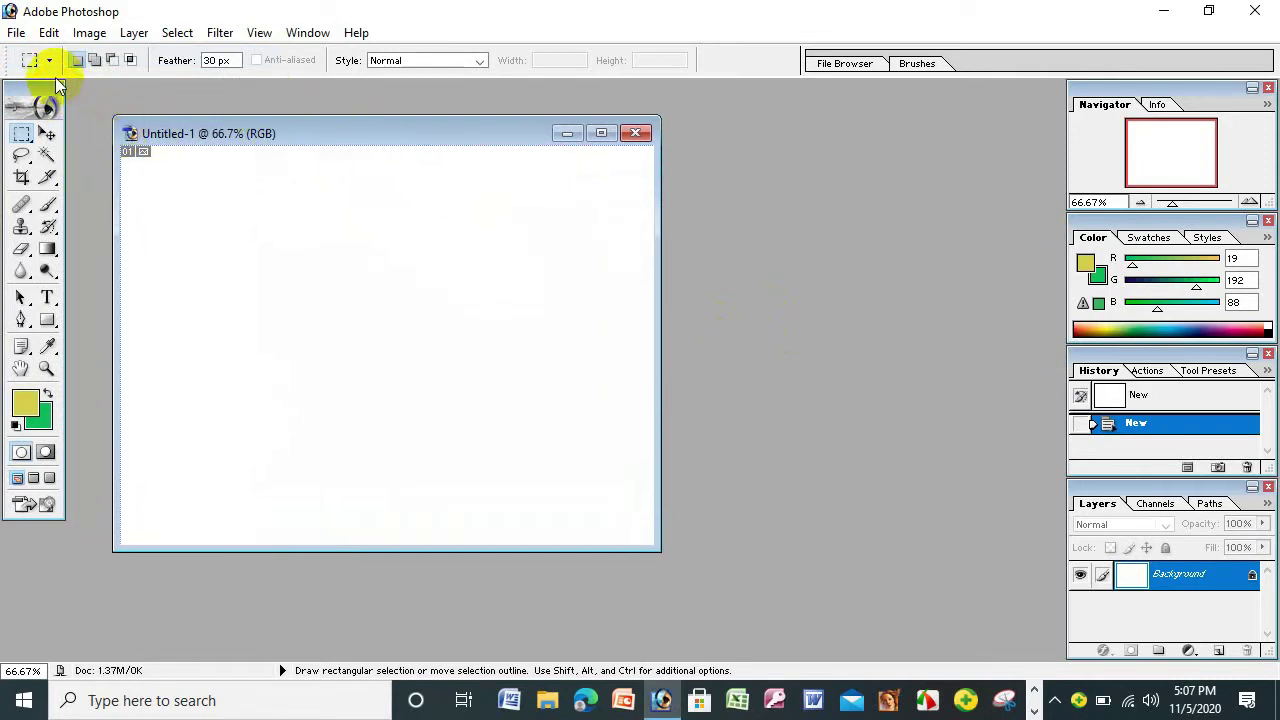
- Draw a rectangular marquee with 30 px feather around the middle of the canvas and invert the selection
{"action": "left_click", "coordinate": [23, 136]}
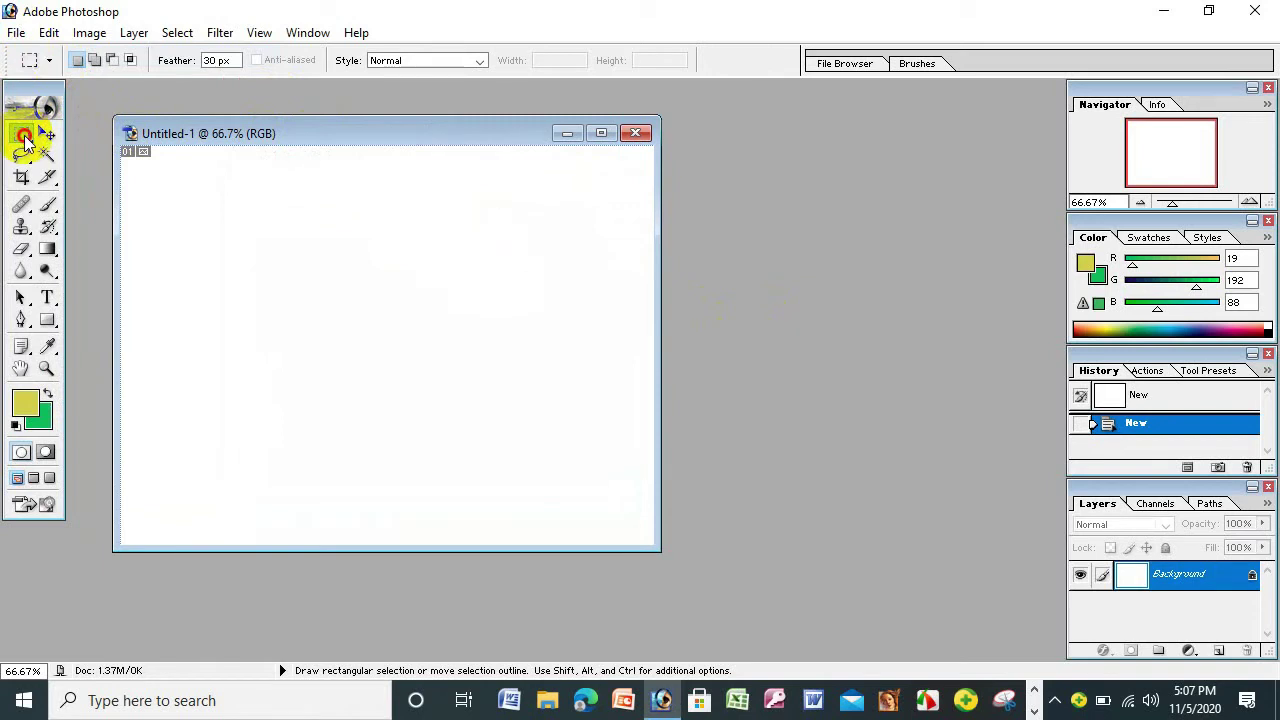
{"action": "left_click_drag", "start_coordinate": [25, 139], "coordinate": [117, 137]}
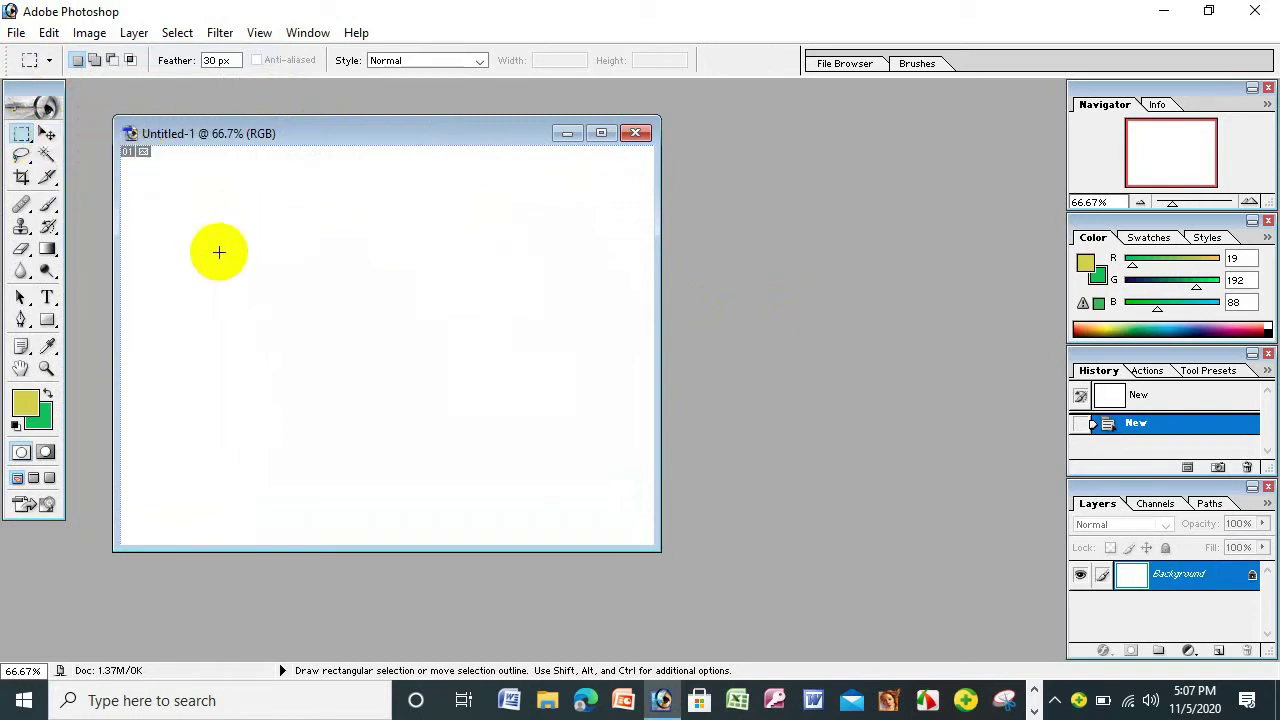
{"action": "left_click_drag", "start_coordinate": [217, 251], "coordinate": [558, 453]}
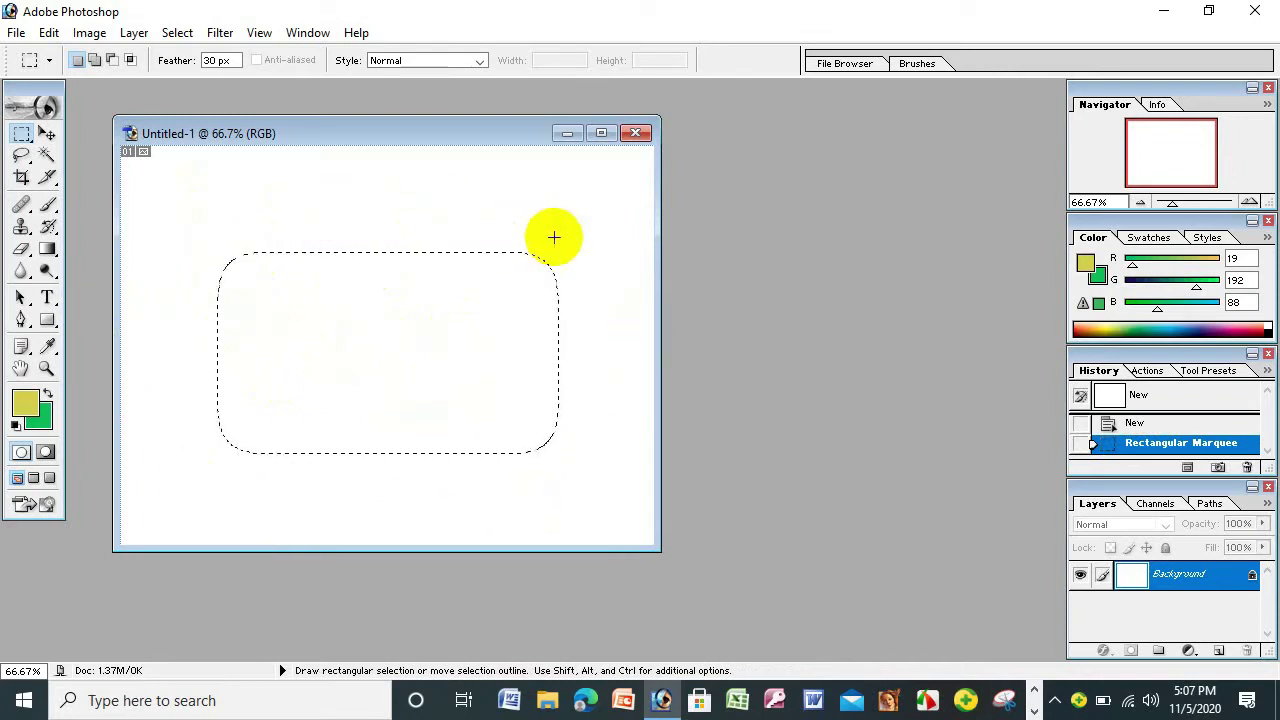
{"action": "left_click", "coordinate": [177, 33]}
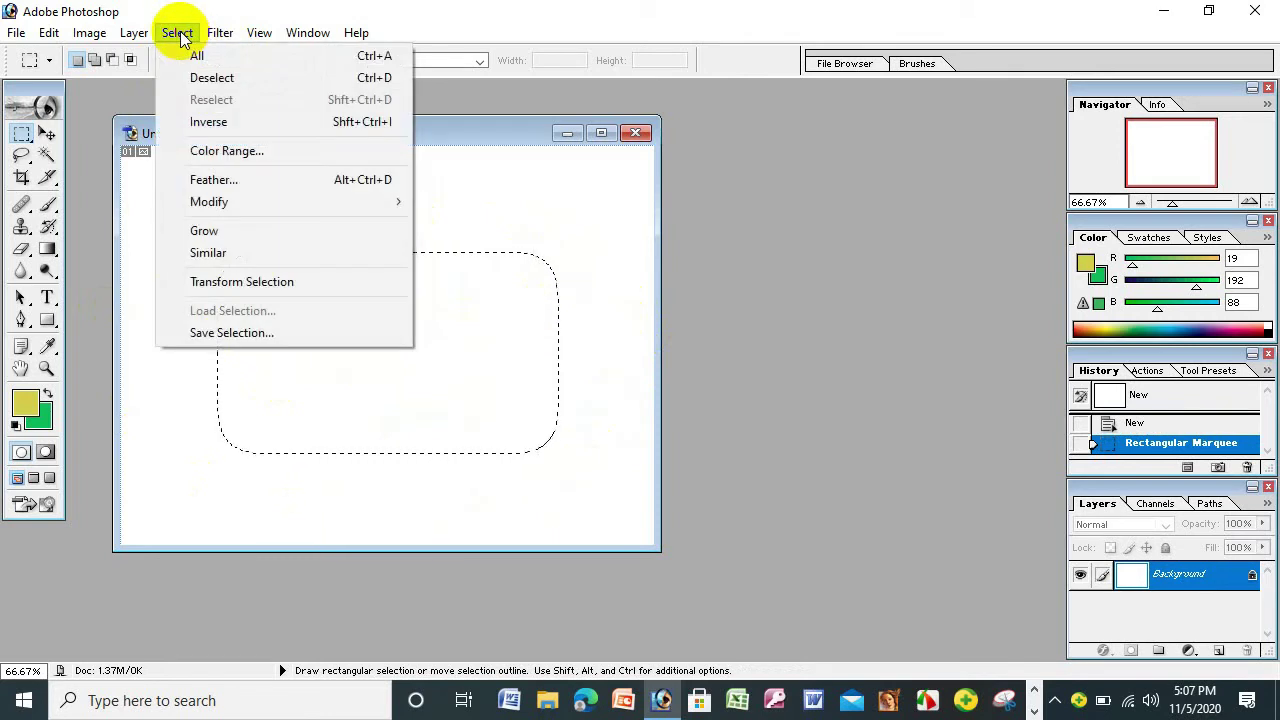
{"action": "mouse_move", "coordinate": [228, 204]}
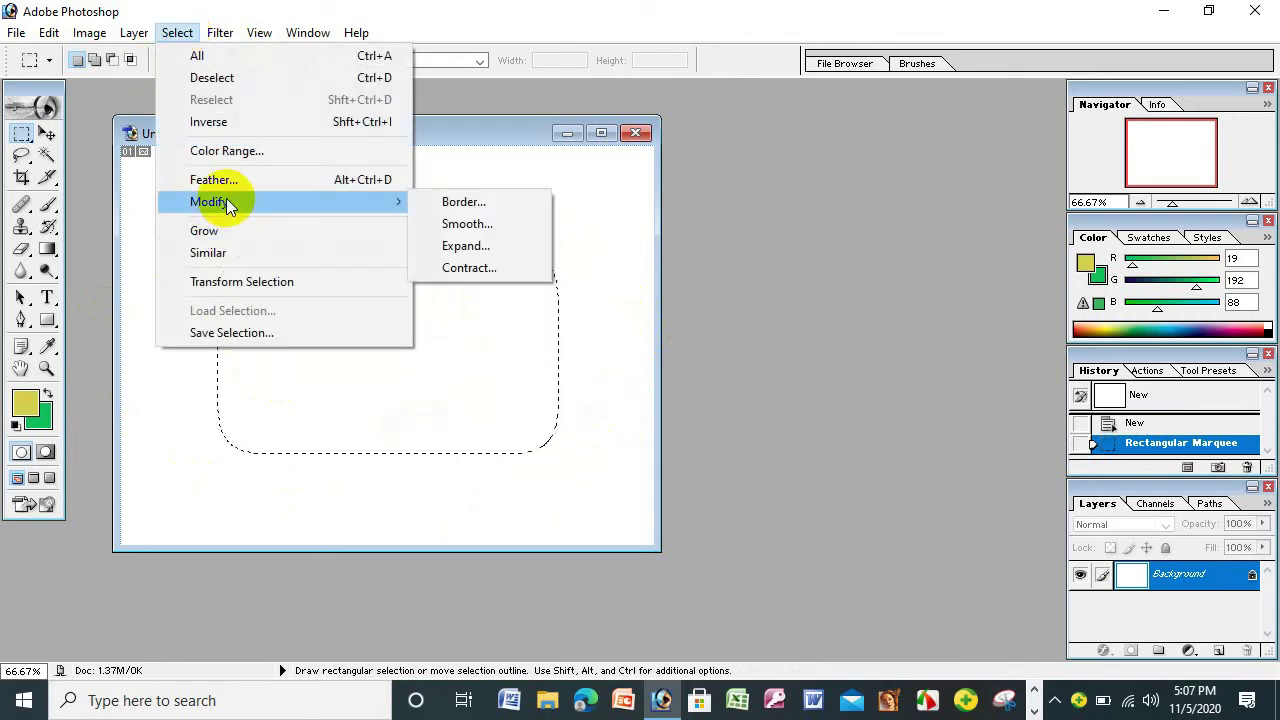
{"action": "left_click", "coordinate": [226, 123]}
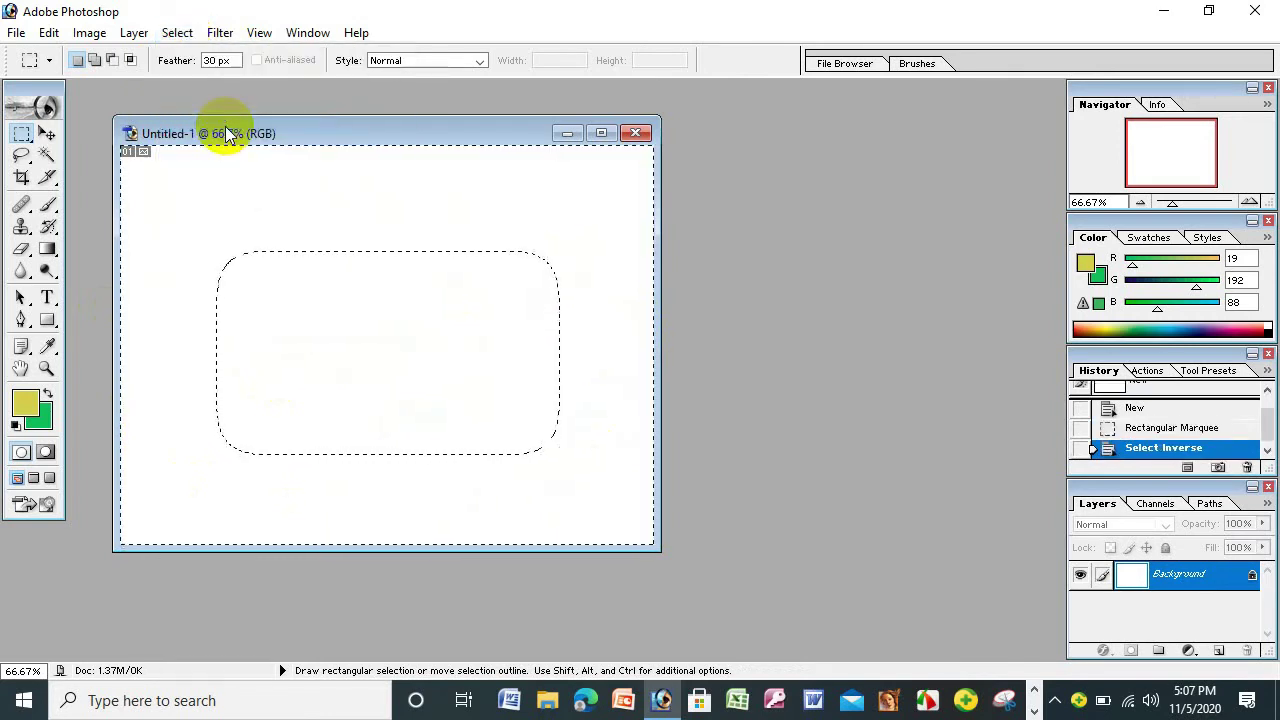
- Fill the selected border area with the orange wood custom pattern in Normal mode and deselect it
{"action": "left_click", "coordinate": [47, 33]}
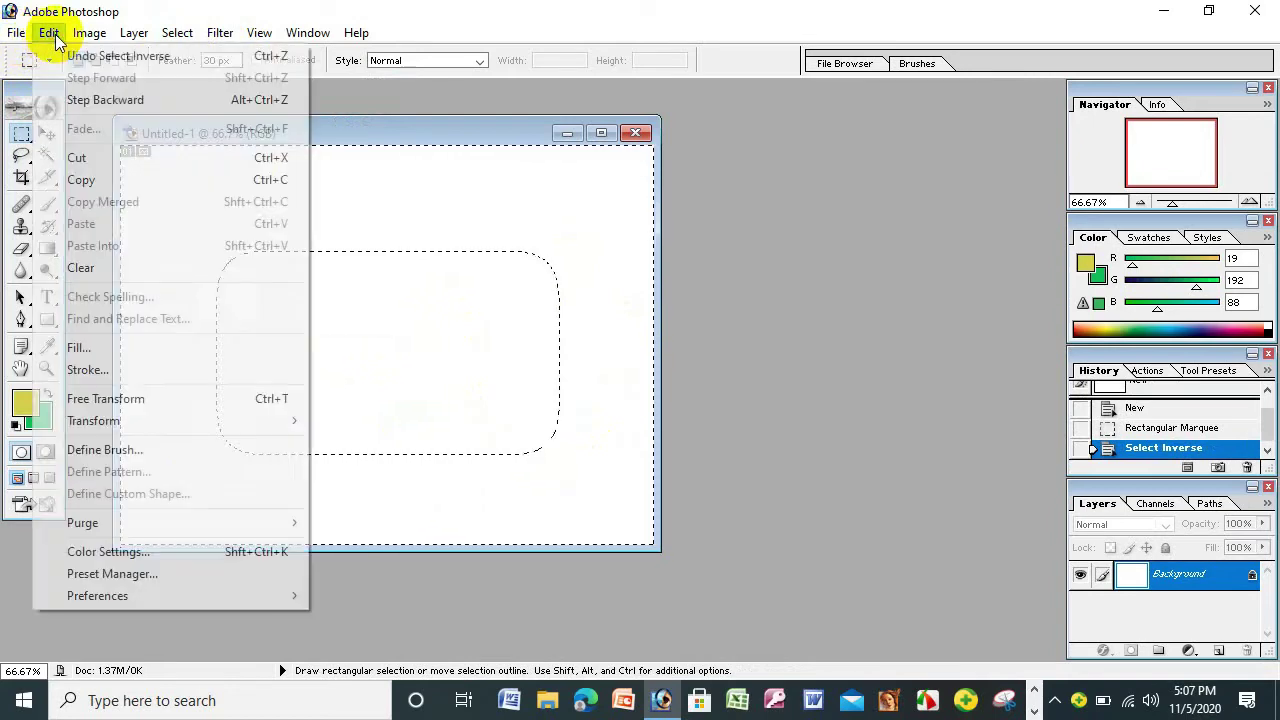
{"action": "left_click", "coordinate": [89, 347]}
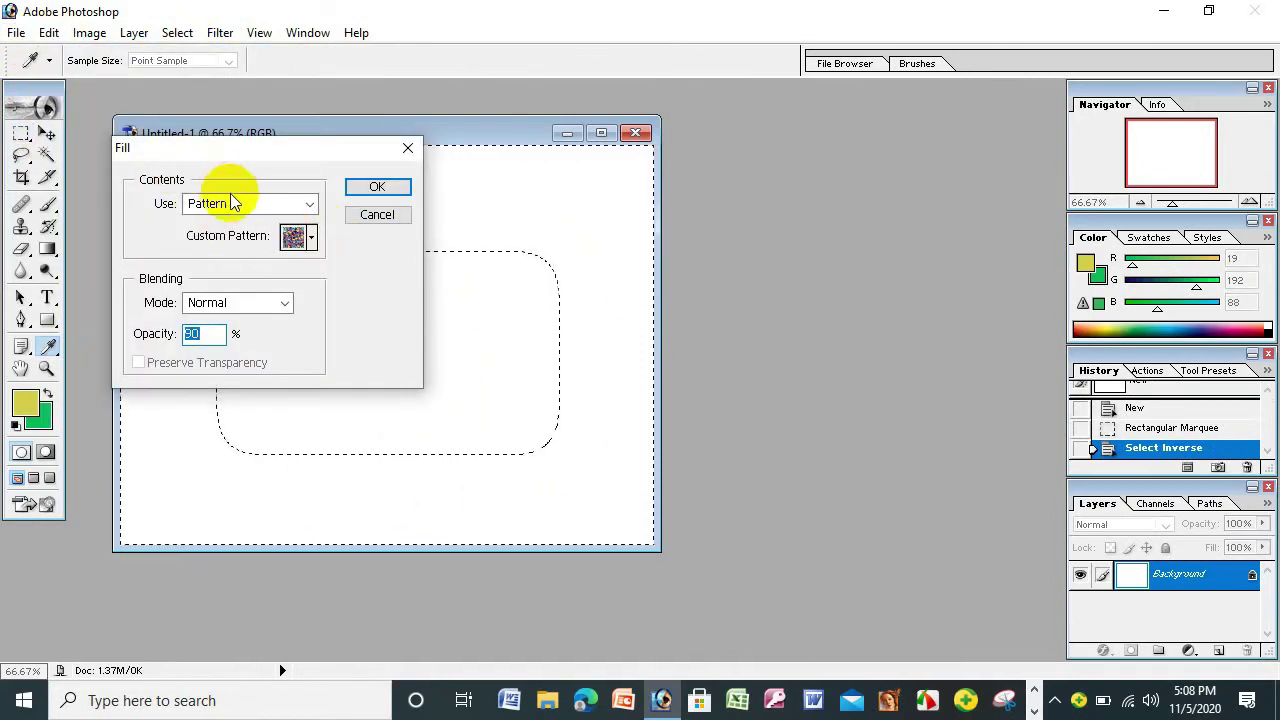
{"action": "left_click", "coordinate": [307, 207]}
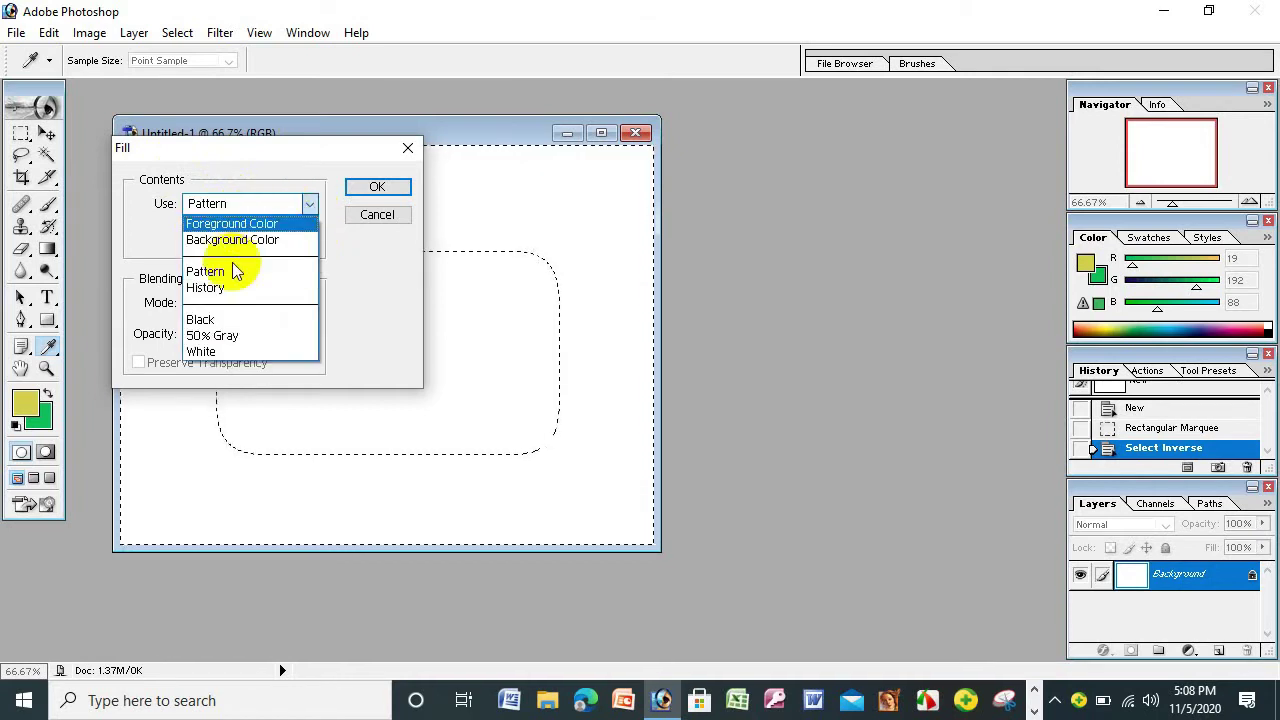
{"action": "left_click", "coordinate": [218, 279]}
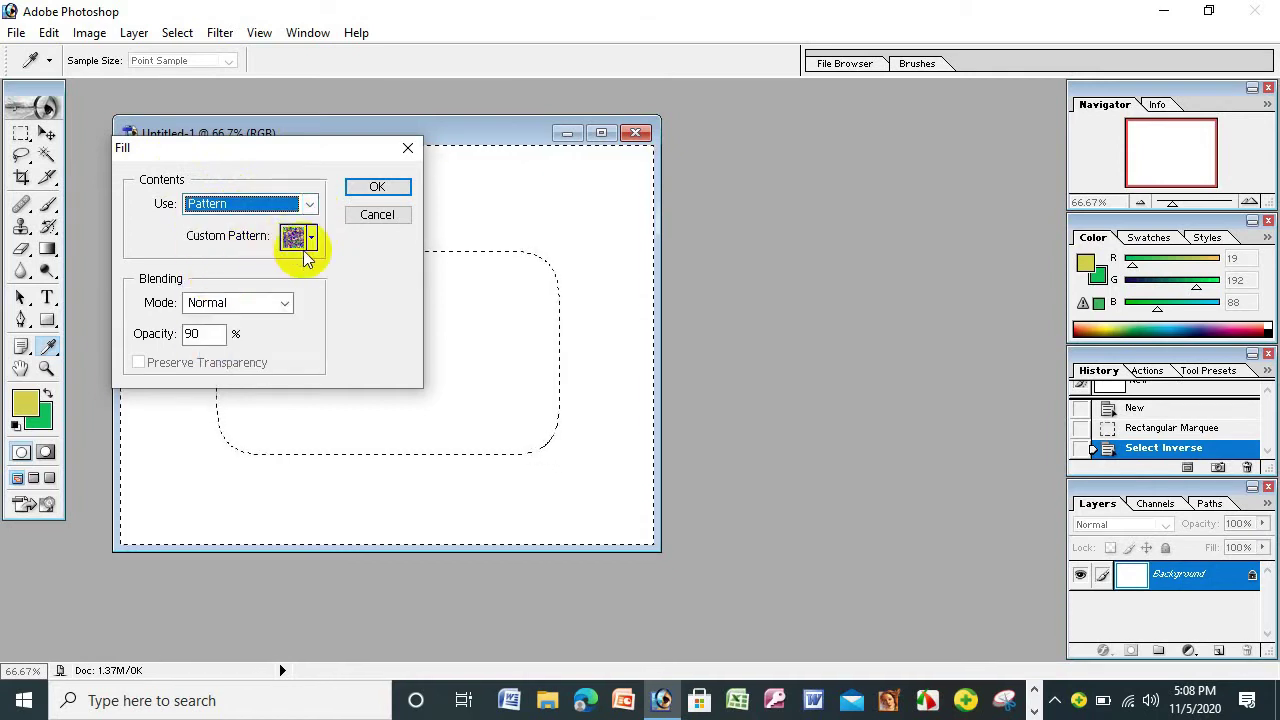
{"action": "left_click", "coordinate": [310, 238]}
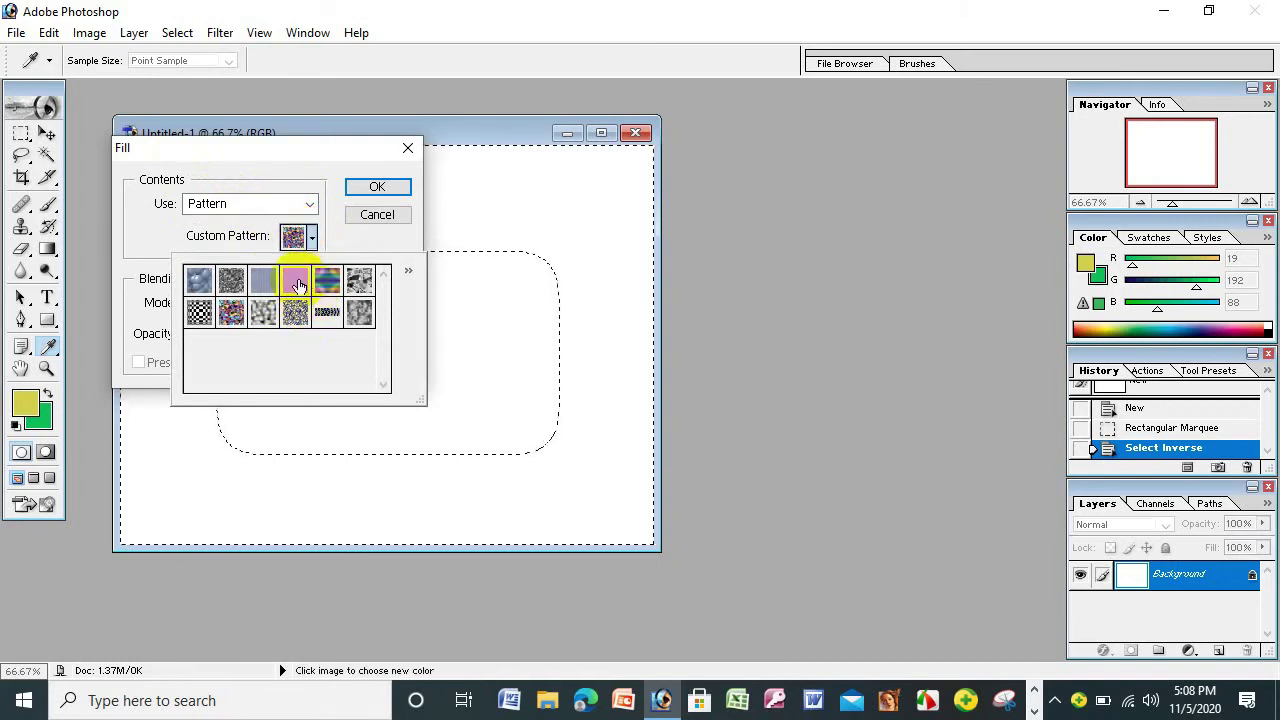
{"action": "double_click", "coordinate": [300, 287]}
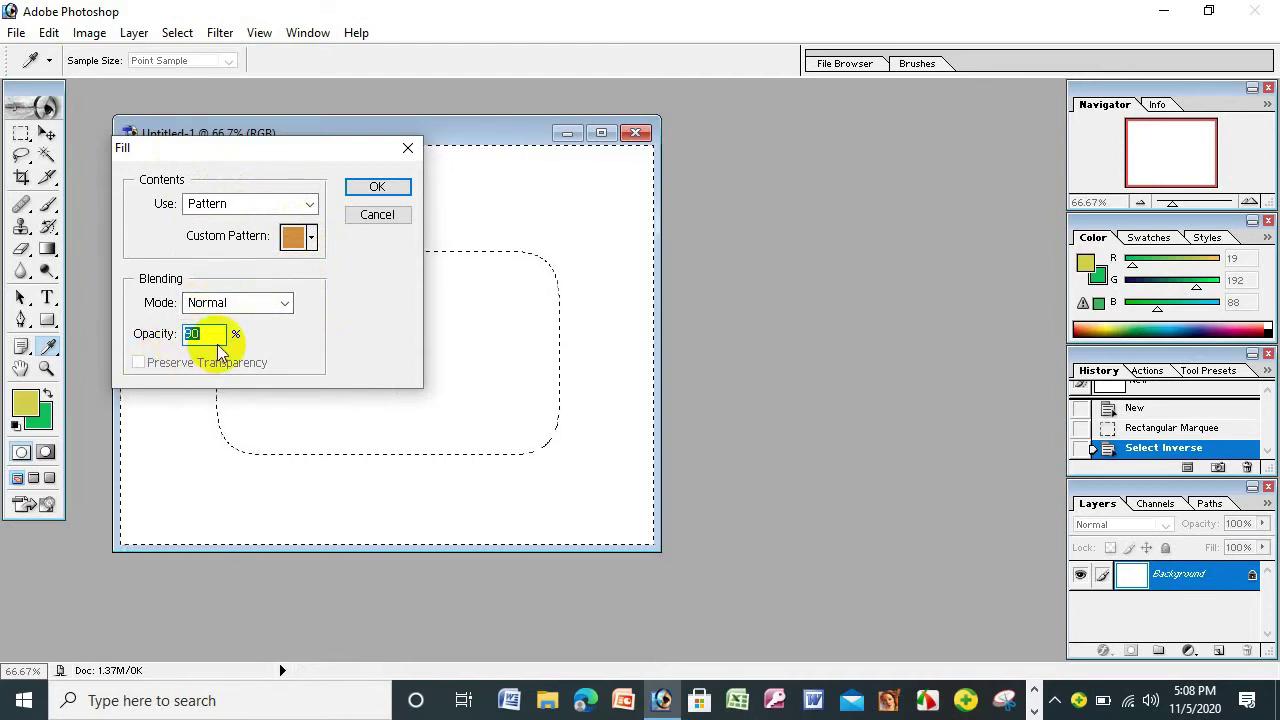
{"action": "left_click", "coordinate": [388, 192]}
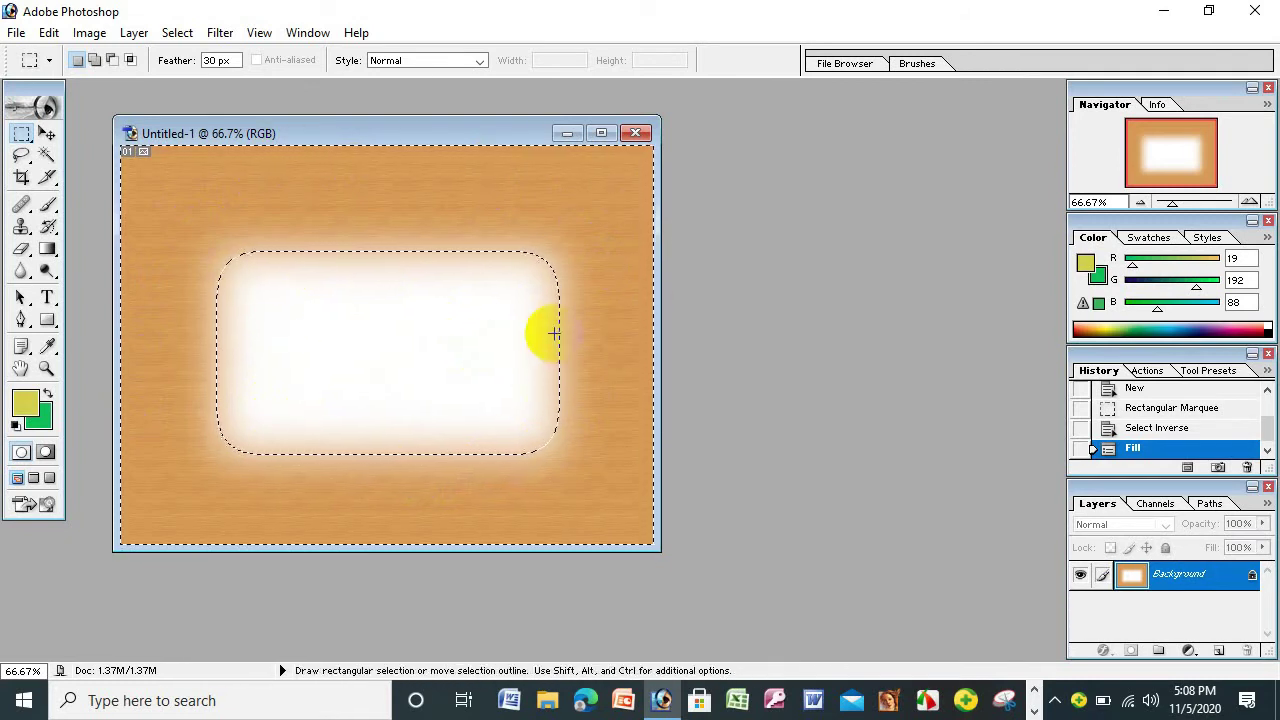
{"action": "key", "text": "ctrl+d"}
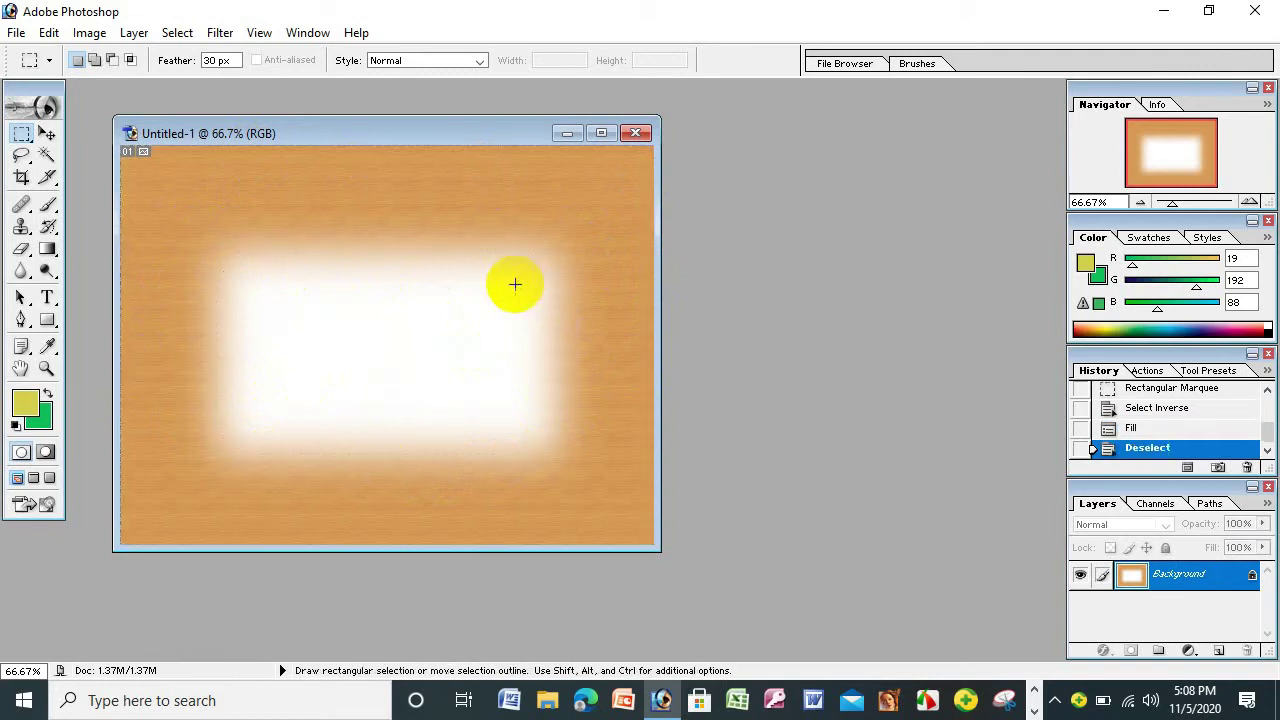
- Set the foreground color to the reddish orange D46F54
{"action": "left_click", "coordinate": [30, 406]}
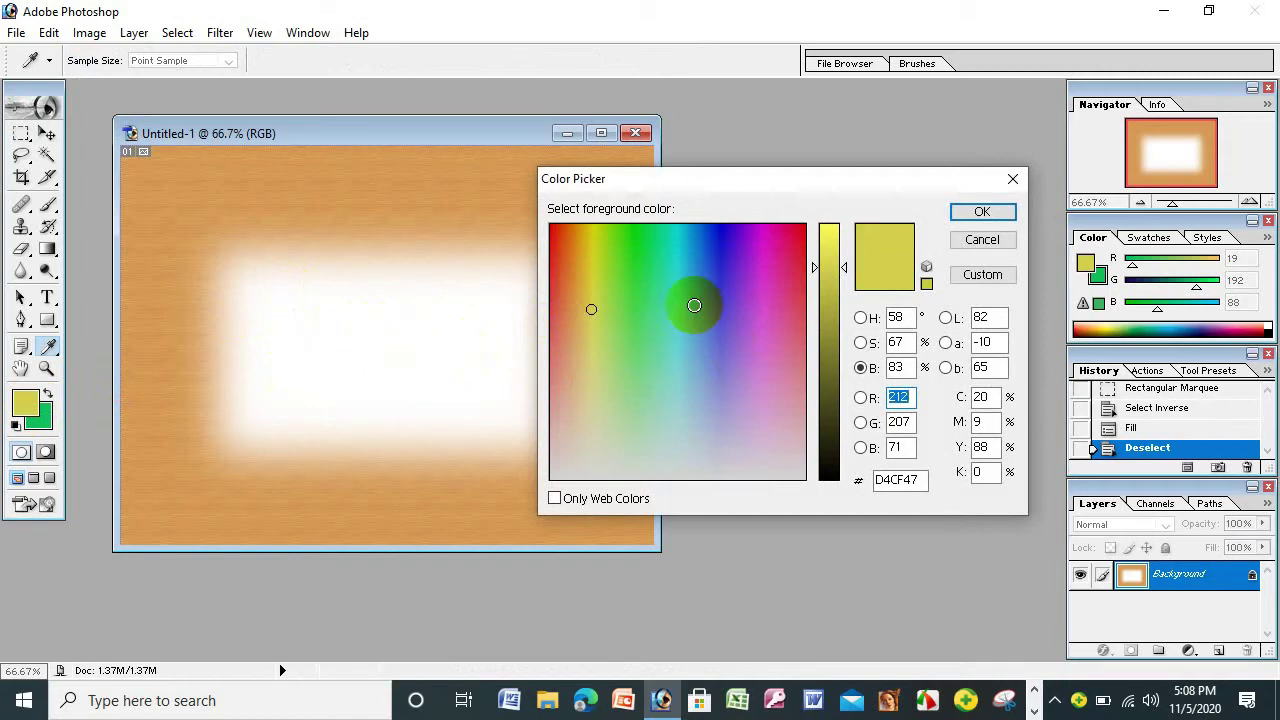
{"action": "left_click", "coordinate": [861, 318]}
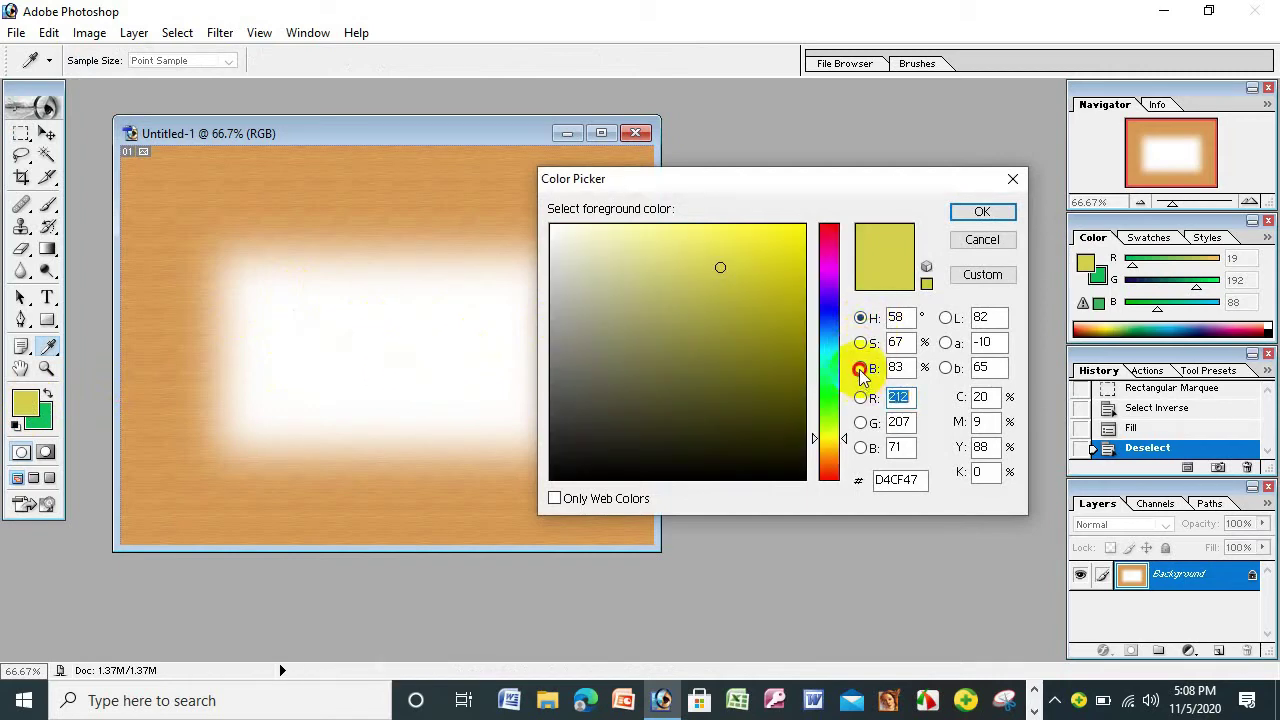
{"action": "left_click", "coordinate": [860, 368]}
{"action": "left_click", "coordinate": [861, 397]}
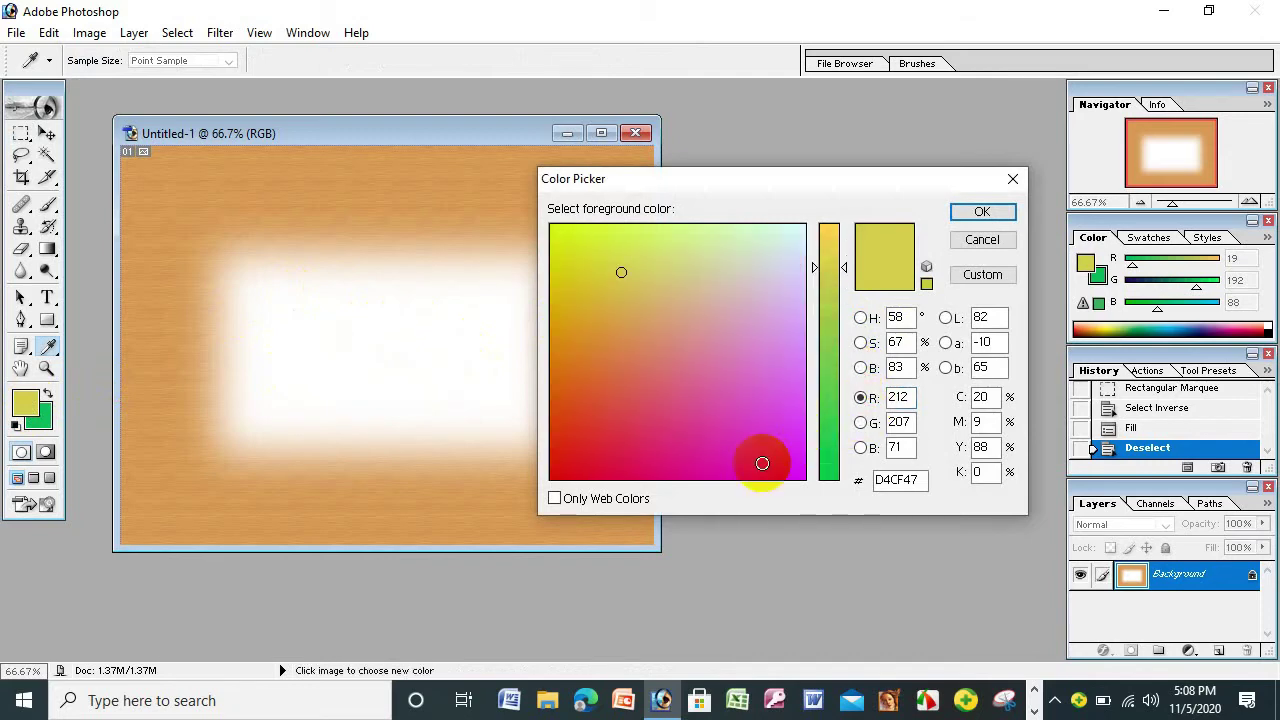
{"action": "left_click_drag", "start_coordinate": [771, 337], "coordinate": [724, 329]}
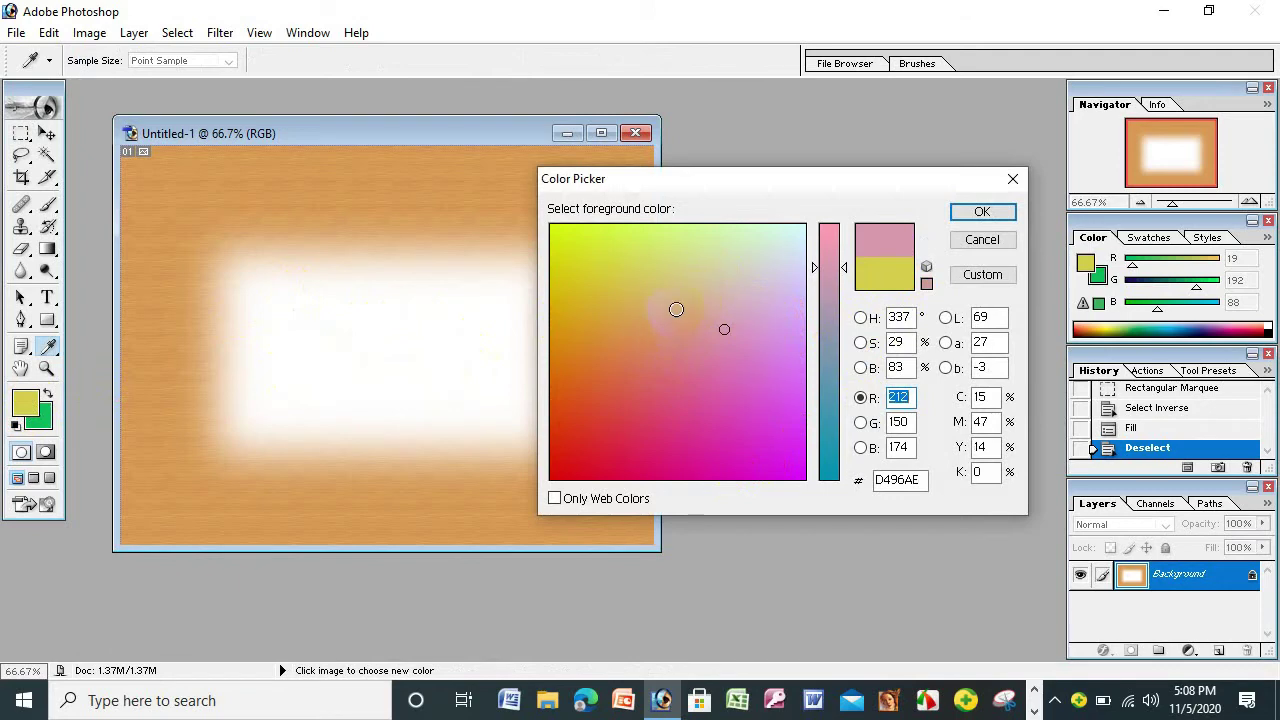
{"action": "left_click", "coordinate": [635, 365]}
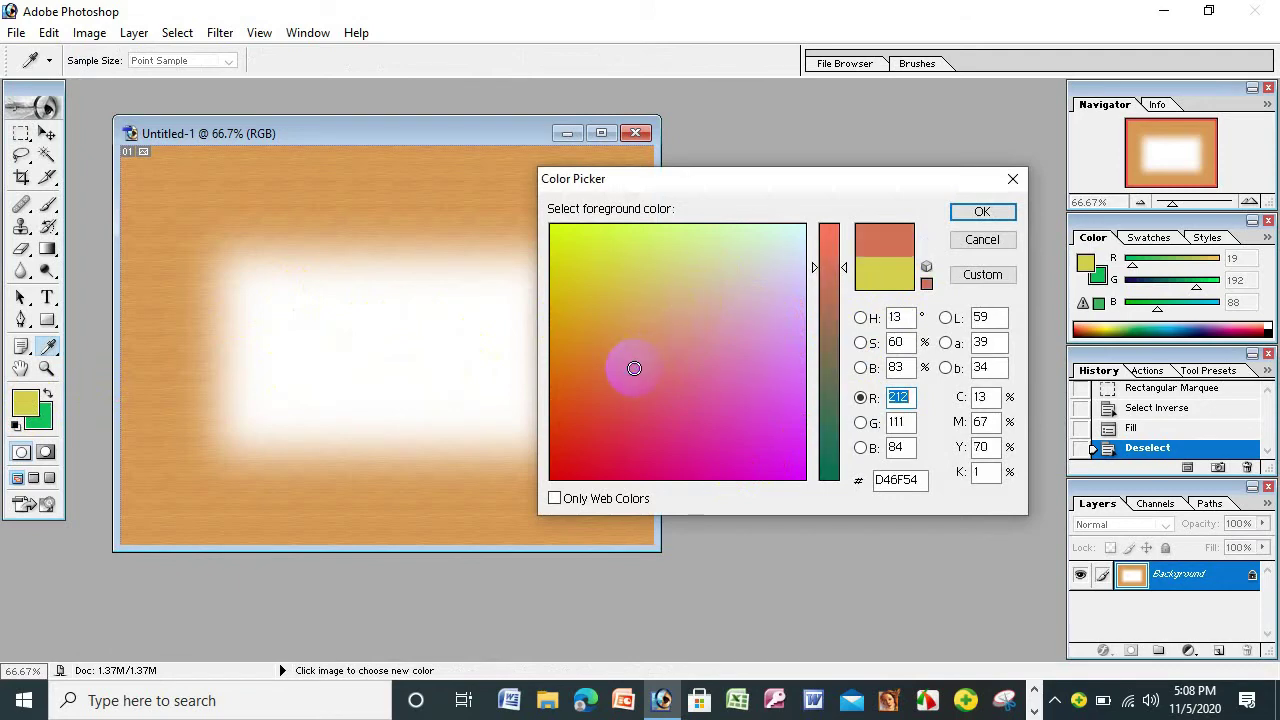
{"action": "left_click", "coordinate": [982, 211]}
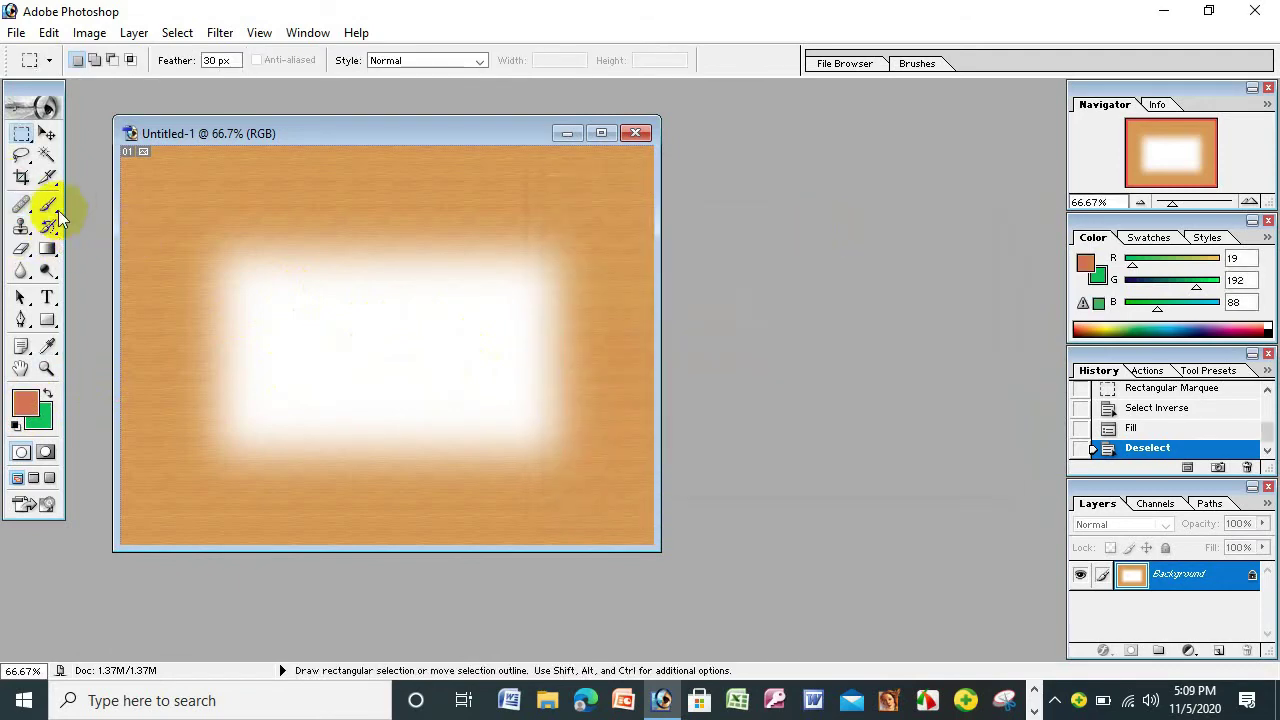
- Activate the Brush Tool and choose the 134 px grass brush preset
{"action": "left_click_drag", "start_coordinate": [52, 210], "coordinate": [115, 209]}
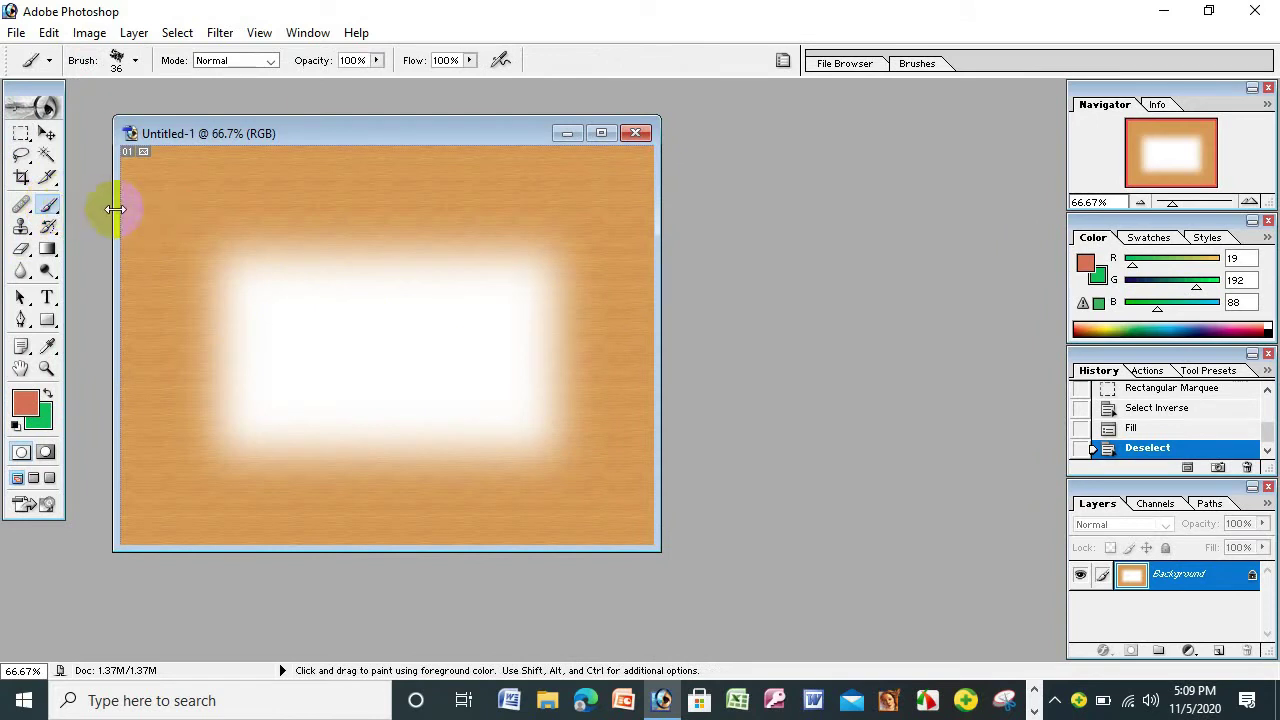
{"action": "left_click", "coordinate": [136, 63]}
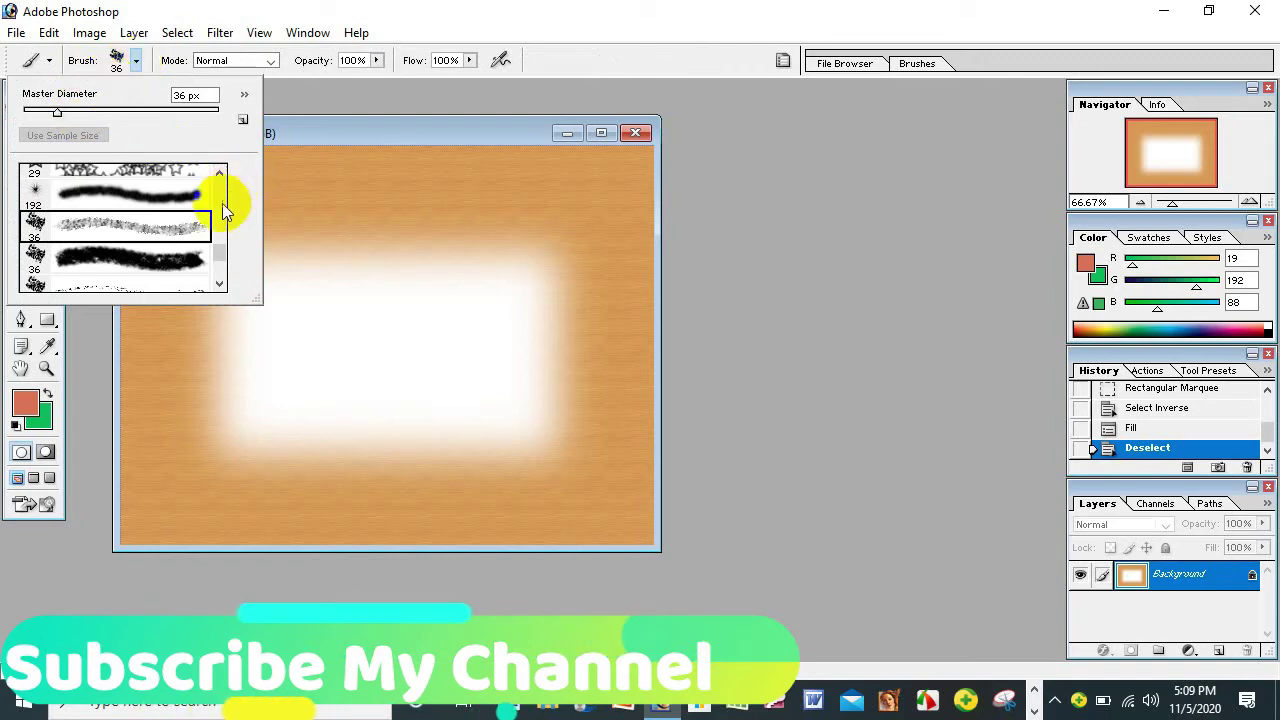
{"action": "mouse_move", "coordinate": [225, 250]}
{"action": "left_mouse_down"}
{"action": "mouse_move", "coordinate": [218, 268]}
{"action": "mouse_move", "coordinate": [221, 245]}
{"action": "left_mouse_up"}
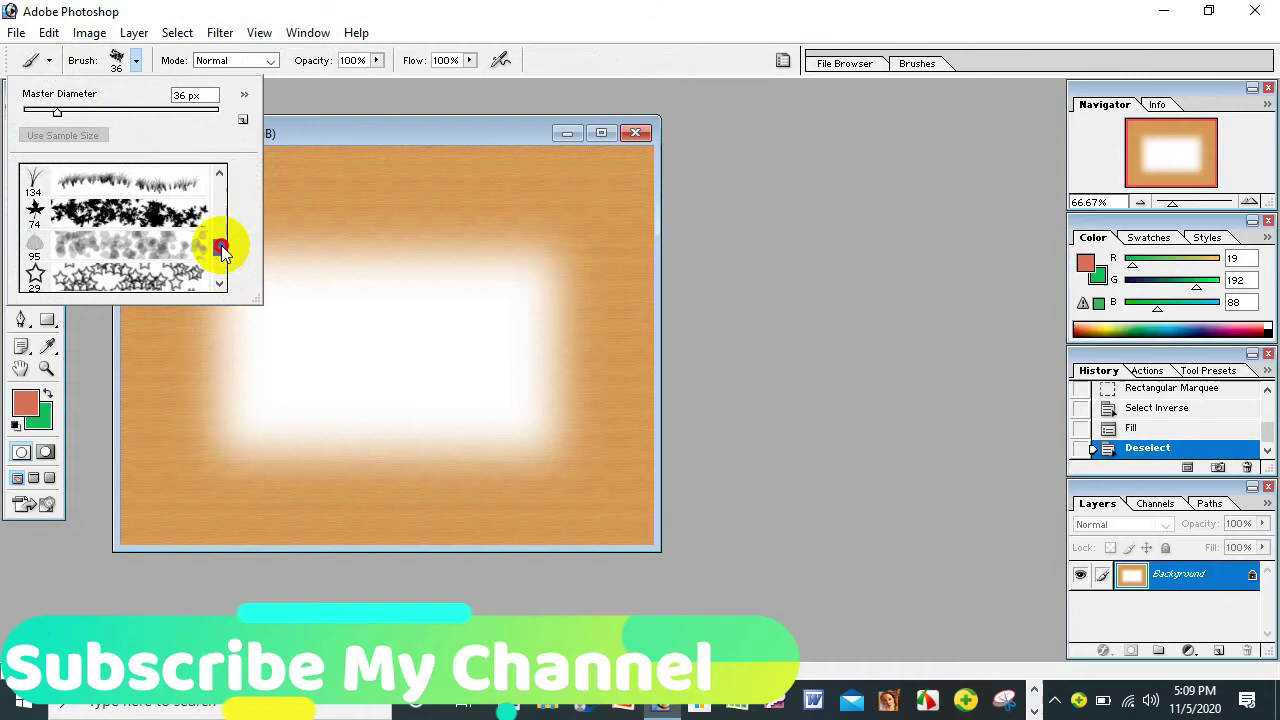
{"action": "left_click", "coordinate": [165, 188]}
{"action": "left_click", "coordinate": [165, 188]}
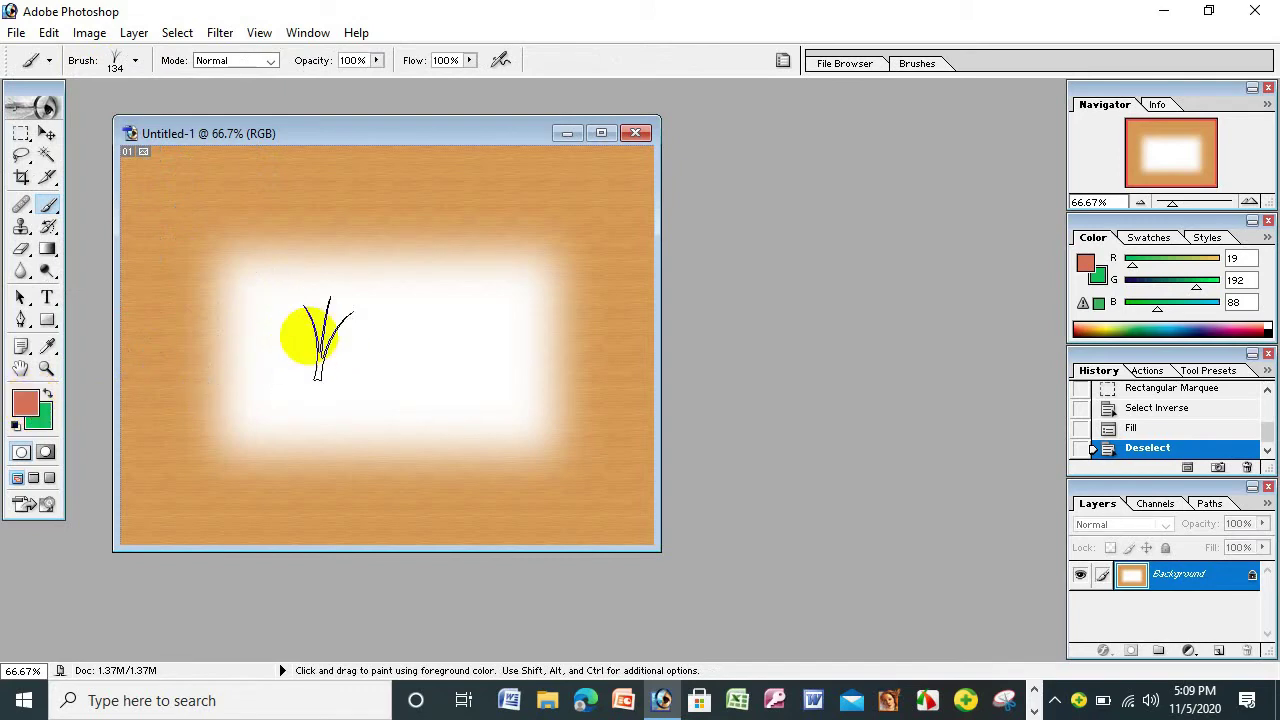
- Set the foreground color to the green 169A1F
{"action": "left_click", "coordinate": [30, 405]}
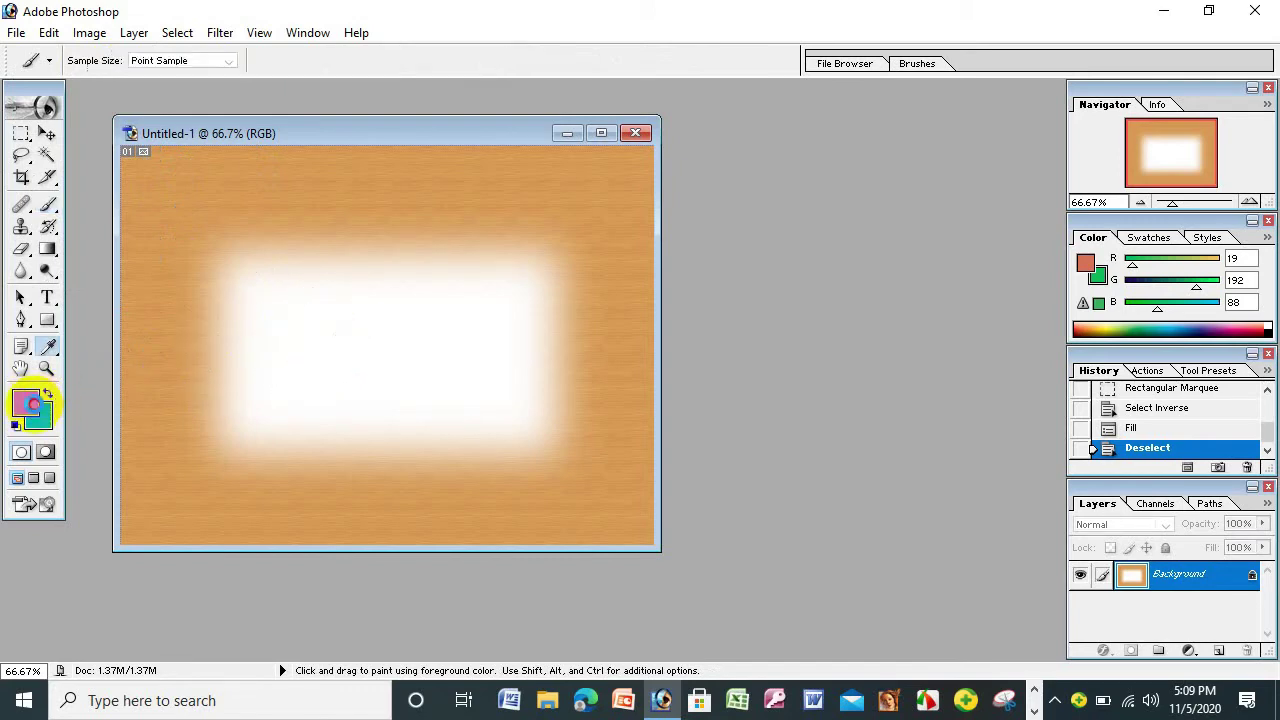
{"action": "left_click", "coordinate": [829, 325]}
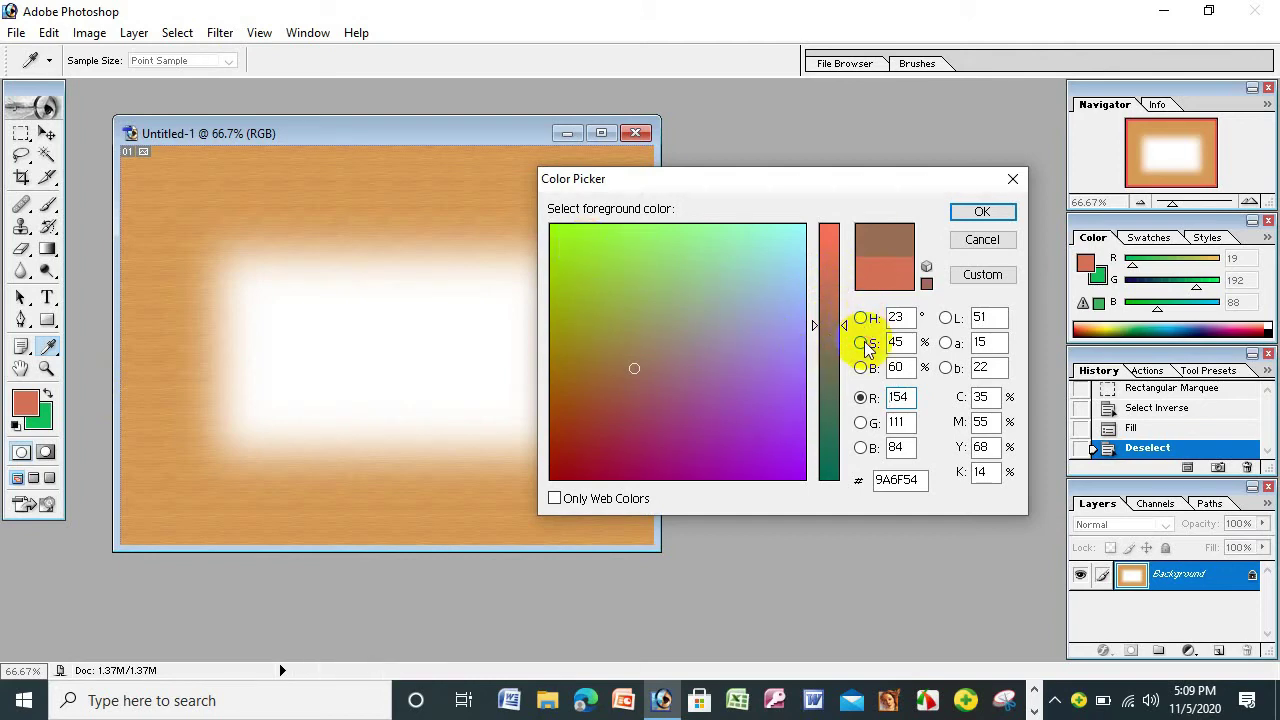
{"action": "left_click", "coordinate": [861, 343]}
{"action": "left_click", "coordinate": [860, 369]}
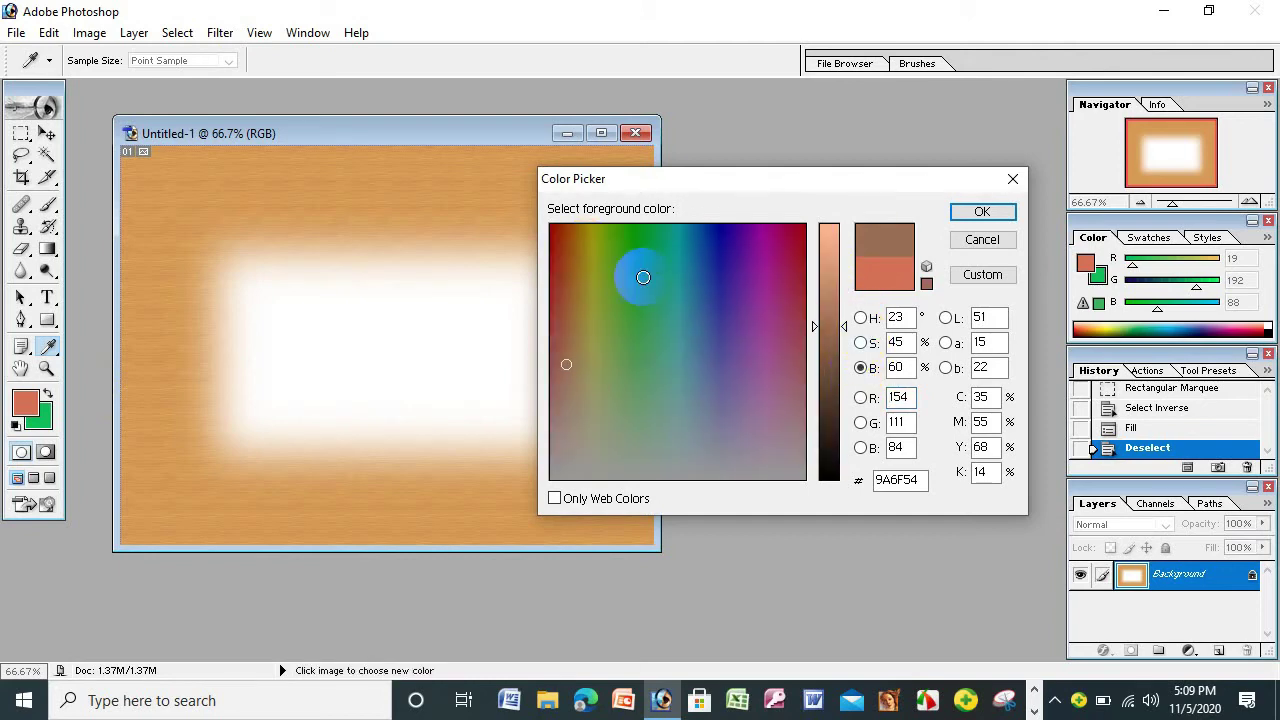
{"action": "left_click", "coordinate": [638, 260]}
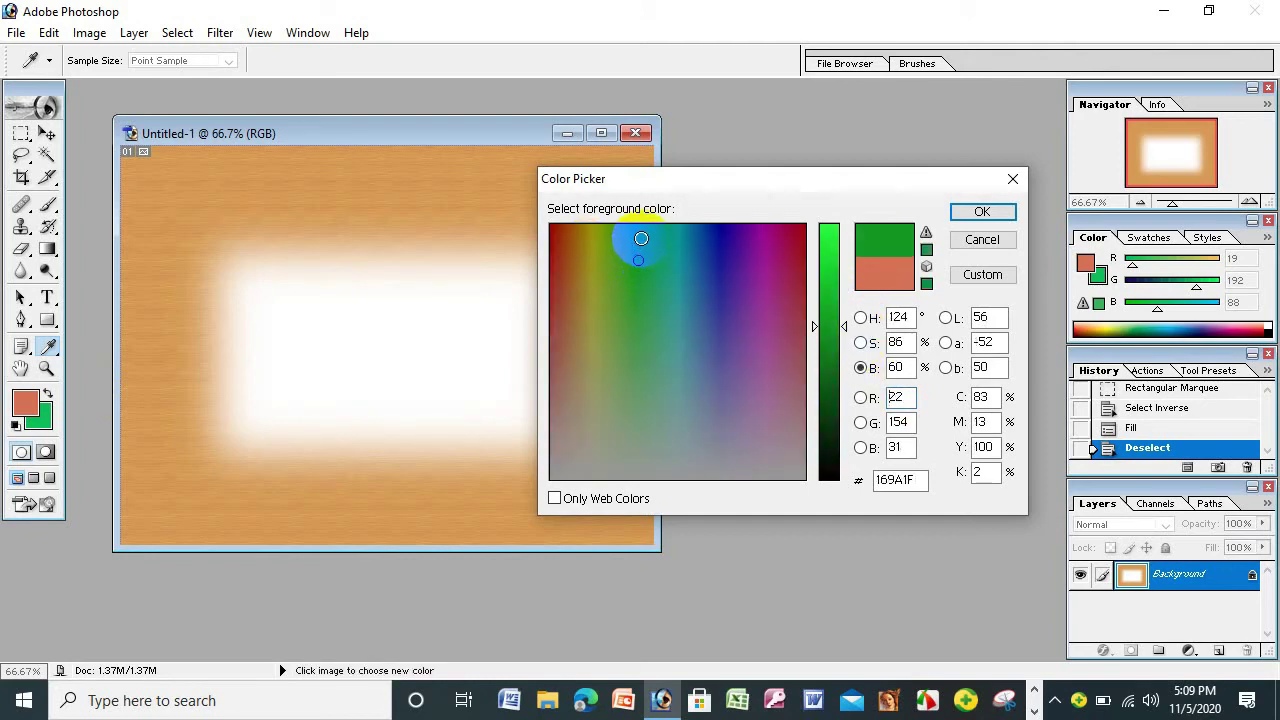
{"action": "left_click", "coordinate": [977, 210]}
- Paint a row of grass along the lower white area, cover the rest with more grass and undo that last painting
{"action": "key", "text": "b"}
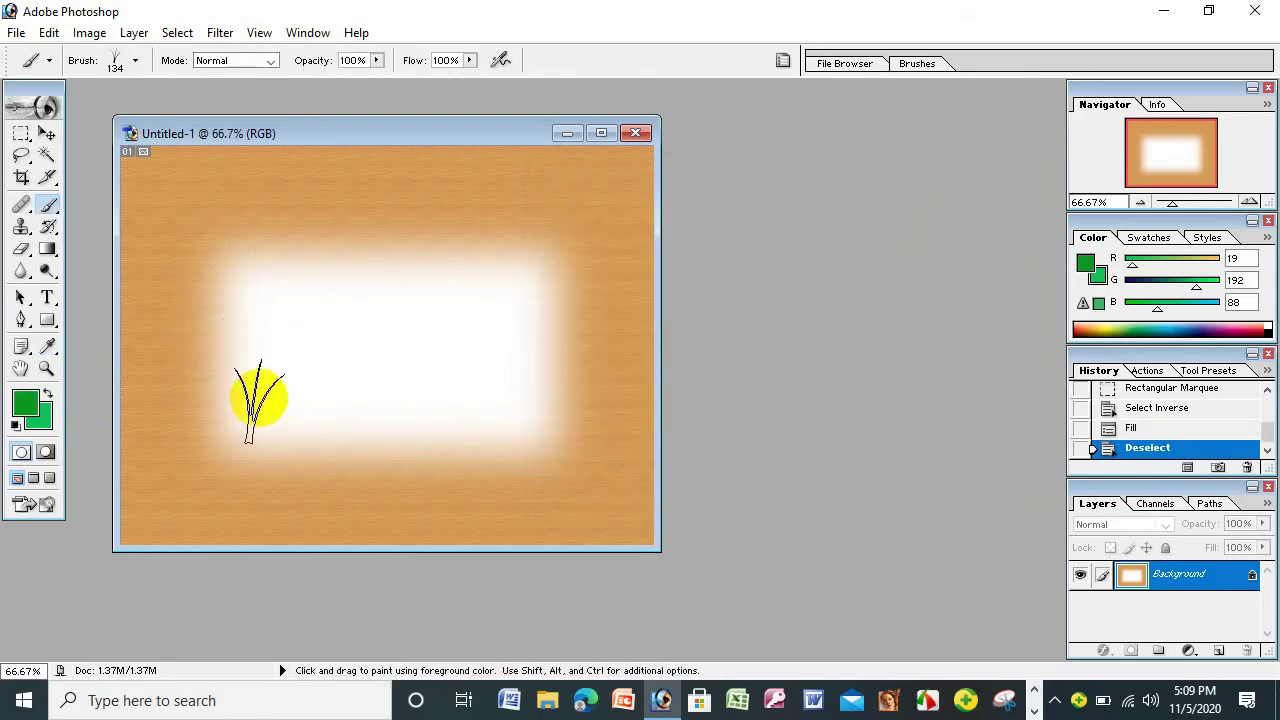
{"action": "mouse_move", "coordinate": [255, 392]}
{"action": "left_mouse_down"}
{"action": "mouse_move", "coordinate": [468, 386]}
{"action": "mouse_move", "coordinate": [400, 371]}
{"action": "mouse_move", "coordinate": [437, 394]}
{"action": "mouse_move", "coordinate": [511, 400]}
{"action": "mouse_move", "coordinate": [532, 294]}
{"action": "mouse_move", "coordinate": [436, 316]}
{"action": "mouse_move", "coordinate": [315, 298]}
{"action": "mouse_move", "coordinate": [241, 306]}
{"action": "mouse_move", "coordinate": [486, 334]}
{"action": "mouse_move", "coordinate": [451, 266]}
{"action": "mouse_move", "coordinate": [263, 246]}
{"action": "mouse_move", "coordinate": [246, 337]}
{"action": "mouse_move", "coordinate": [331, 400]}
{"action": "mouse_move", "coordinate": [535, 400]}
{"action": "left_mouse_up"}
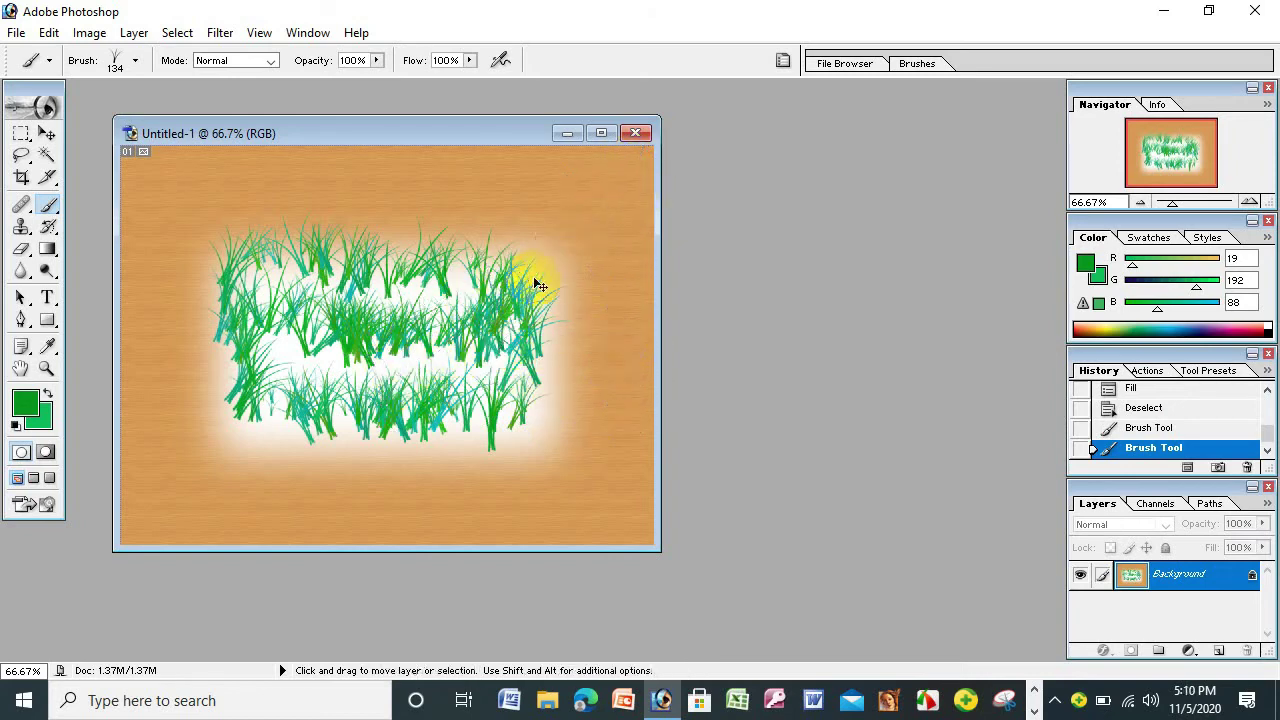
{"action": "key", "text": "ctrl+z"}
{"action": "key", "text": "ctrl+z"}
{"action": "key", "text": "ctrl+z"}
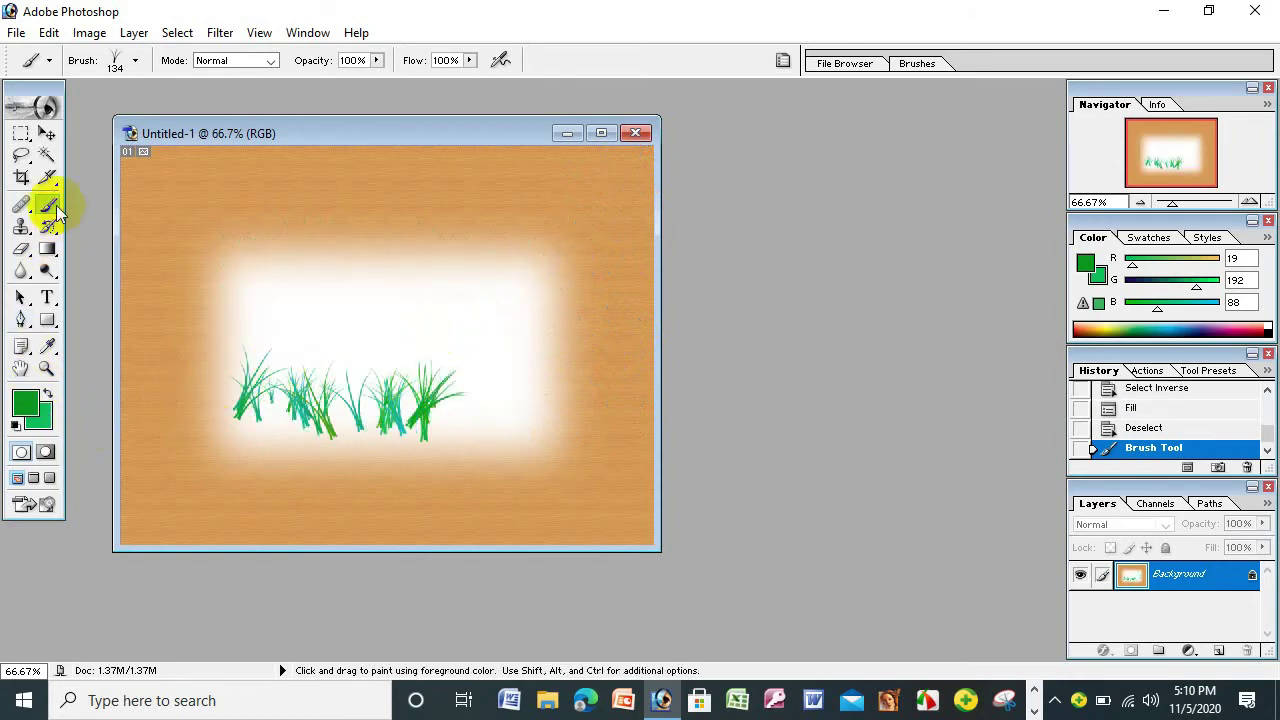
- Choose the 95 px leaf brush preset for the Brush Tool and scatter green leaves over the white area and wood border
{"action": "left_click", "coordinate": [47, 177]}
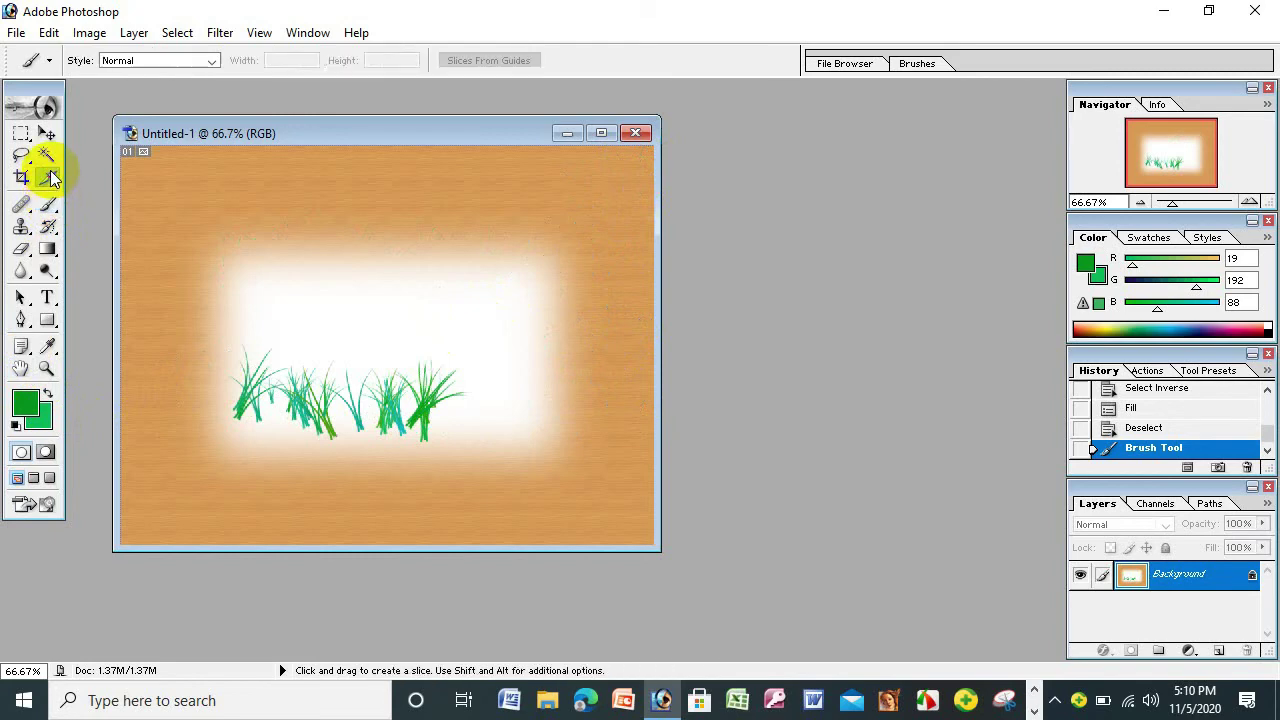
{"action": "left_click", "coordinate": [45, 203]}
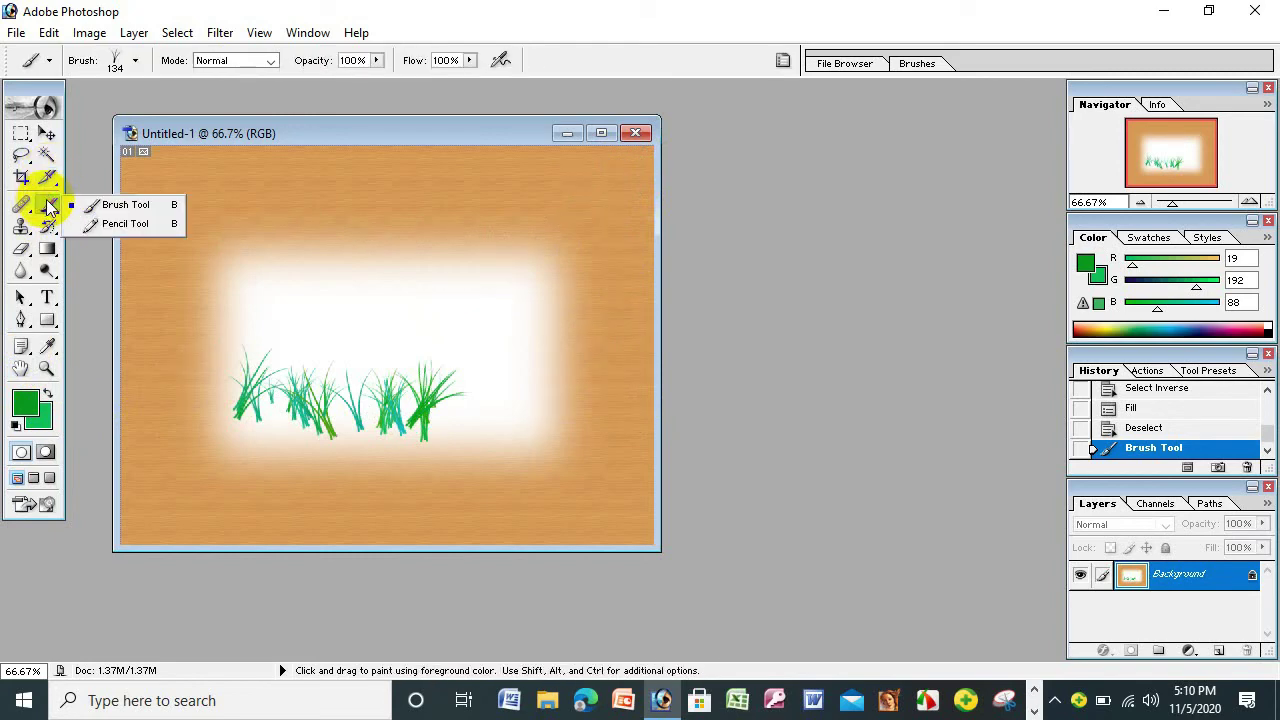
{"action": "left_click", "coordinate": [135, 61]}
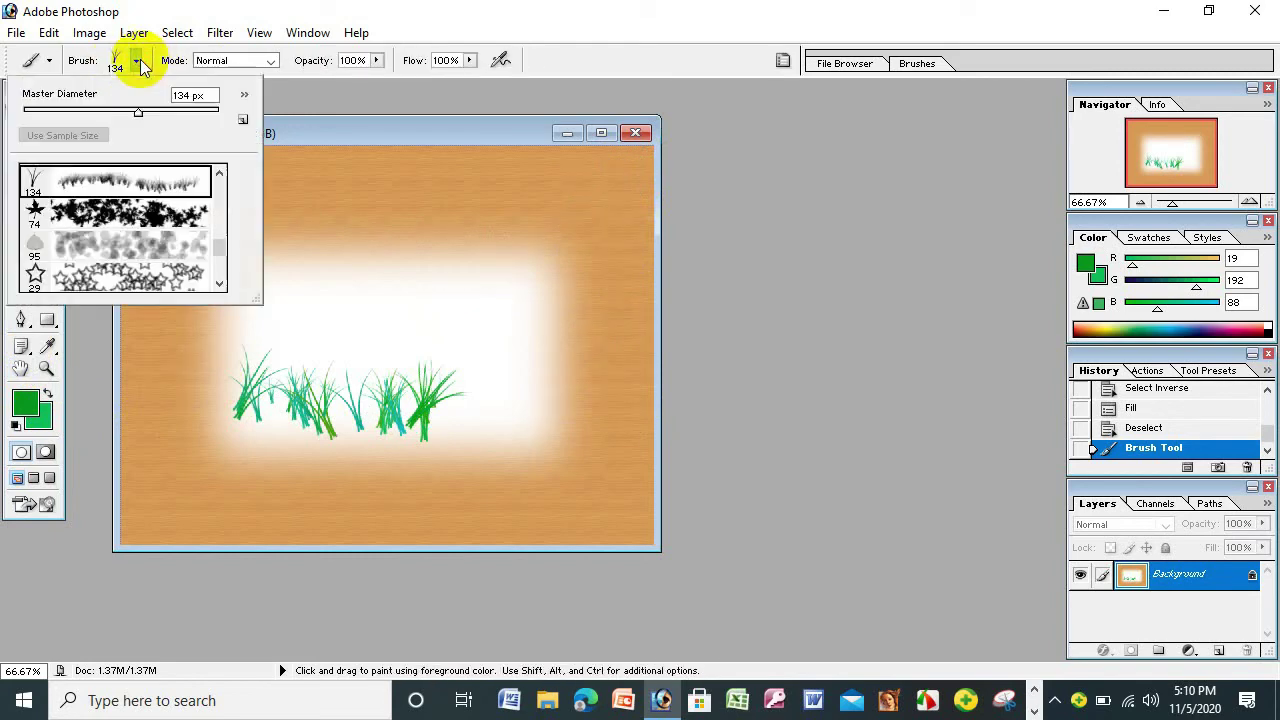
{"action": "double_click", "coordinate": [112, 252]}
{"action": "mouse_move", "coordinate": [229, 243]}
{"action": "left_mouse_down"}
{"action": "mouse_move", "coordinate": [445, 261]}
{"action": "mouse_move", "coordinate": [517, 296]}
{"action": "mouse_move", "coordinate": [531, 405]}
{"action": "mouse_move", "coordinate": [452, 467]}
{"action": "mouse_move", "coordinate": [267, 448]}
{"action": "mouse_move", "coordinate": [164, 420]}
{"action": "mouse_move", "coordinate": [204, 311]}
{"action": "mouse_move", "coordinate": [585, 232]}
{"action": "mouse_move", "coordinate": [603, 268]}
{"action": "left_mouse_up"}
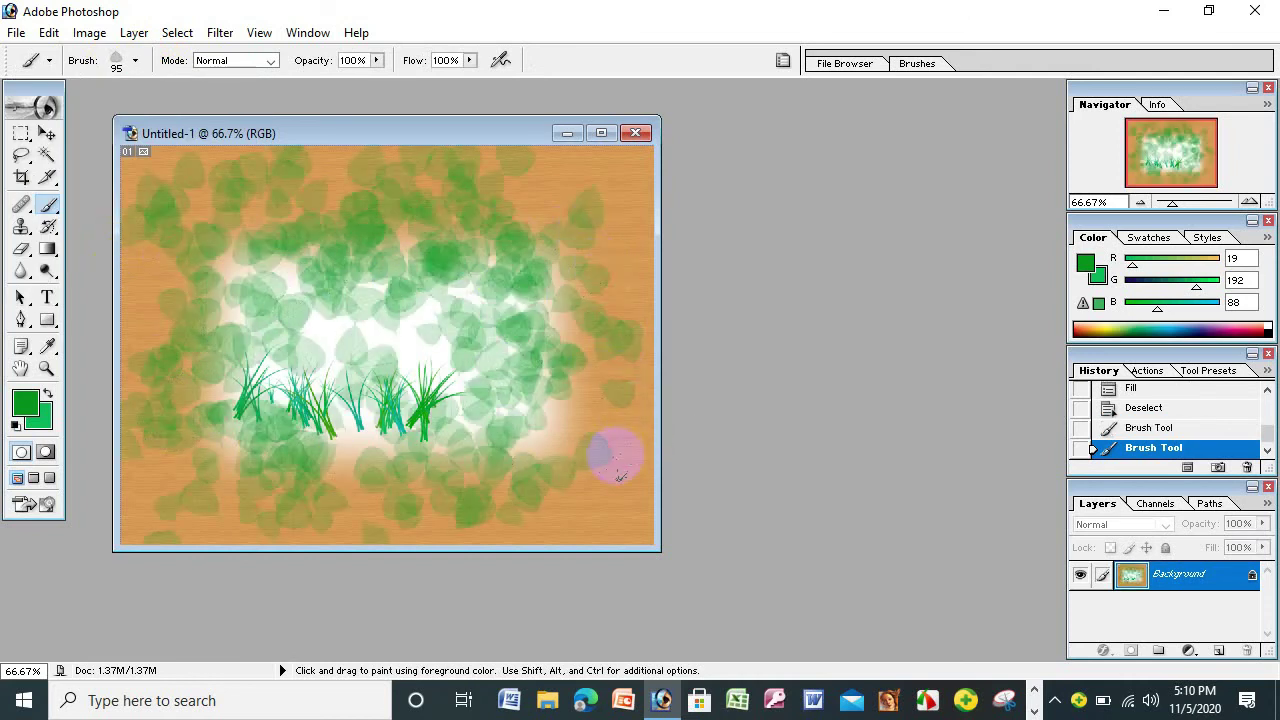